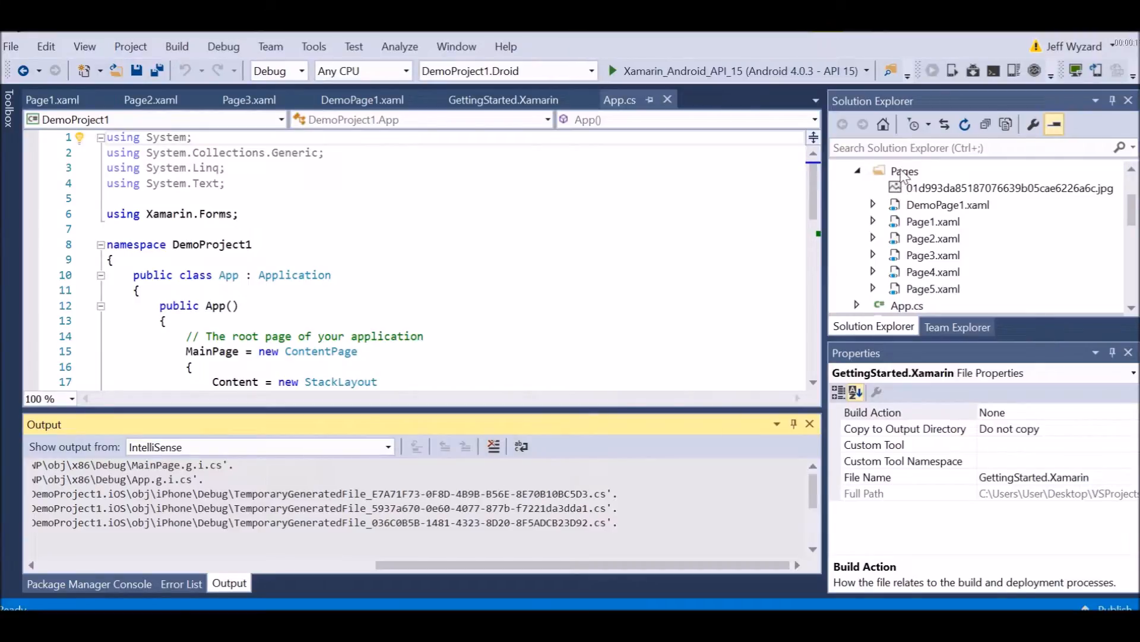
click(902, 173)
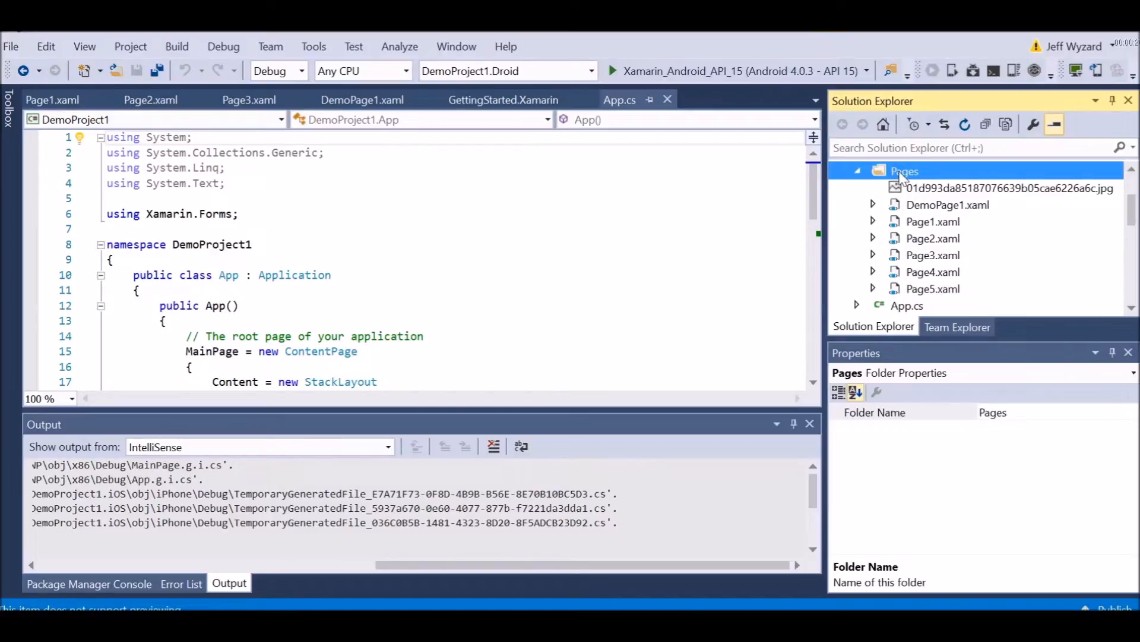
right_click(901, 176)
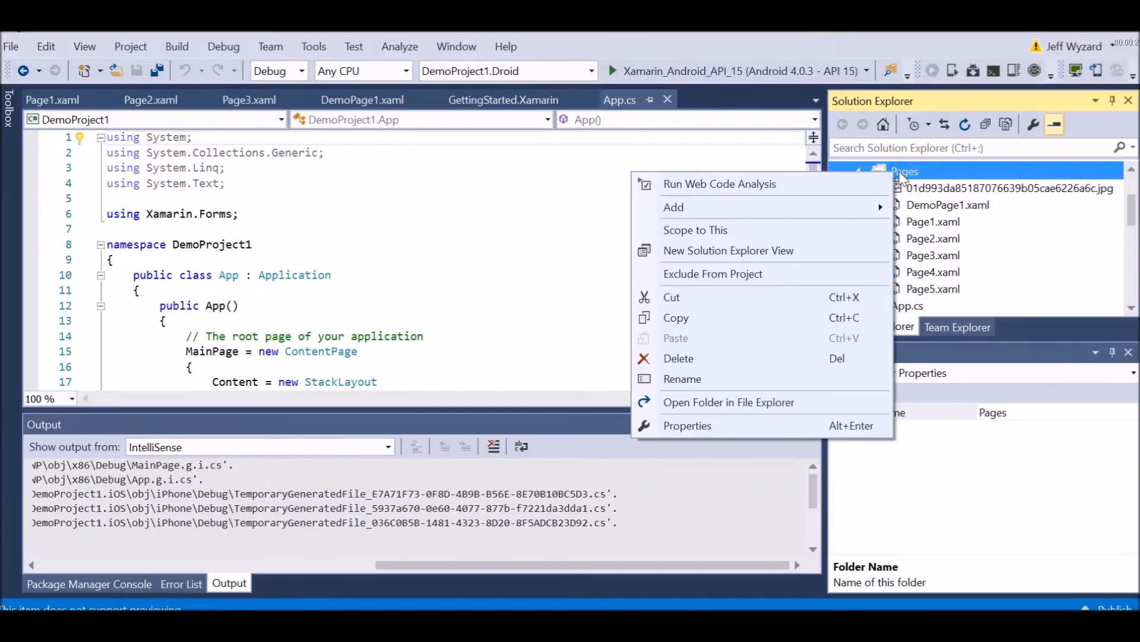
mouse_move(834, 217)
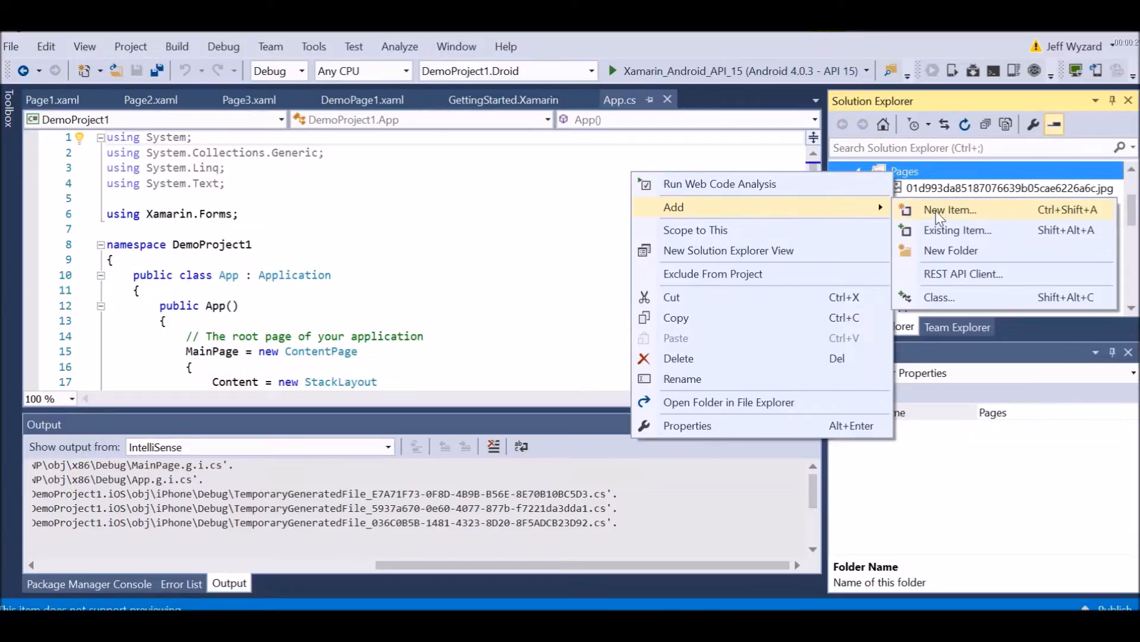
click(915, 173)
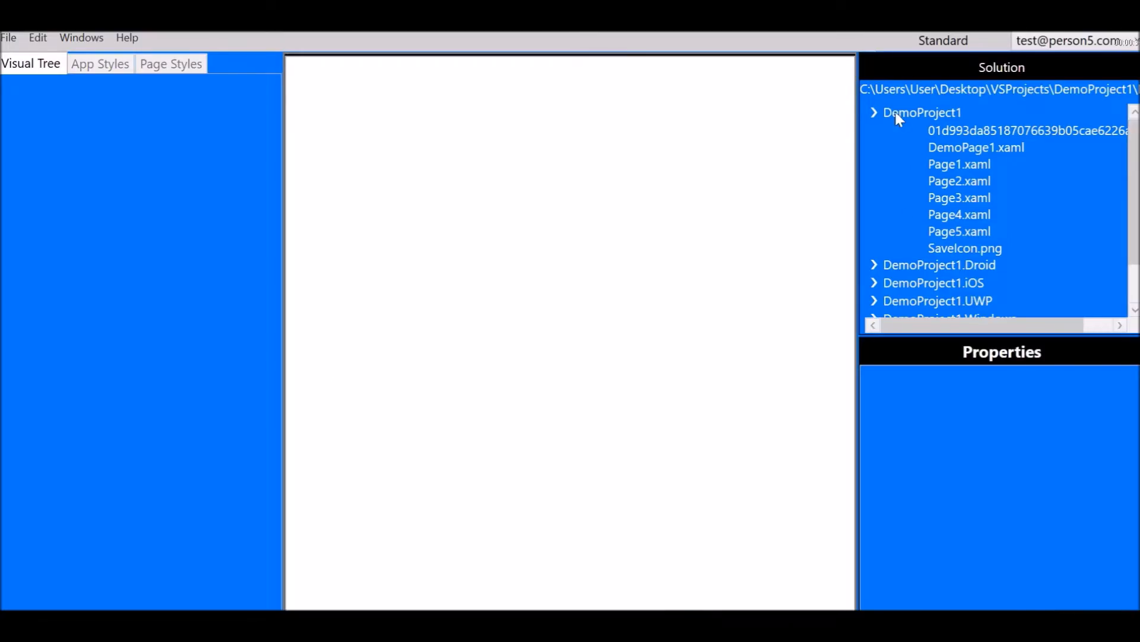
Step: Create a new Xamarin Forms XAML page in the Pages folder of DemoProject1
click(874, 113)
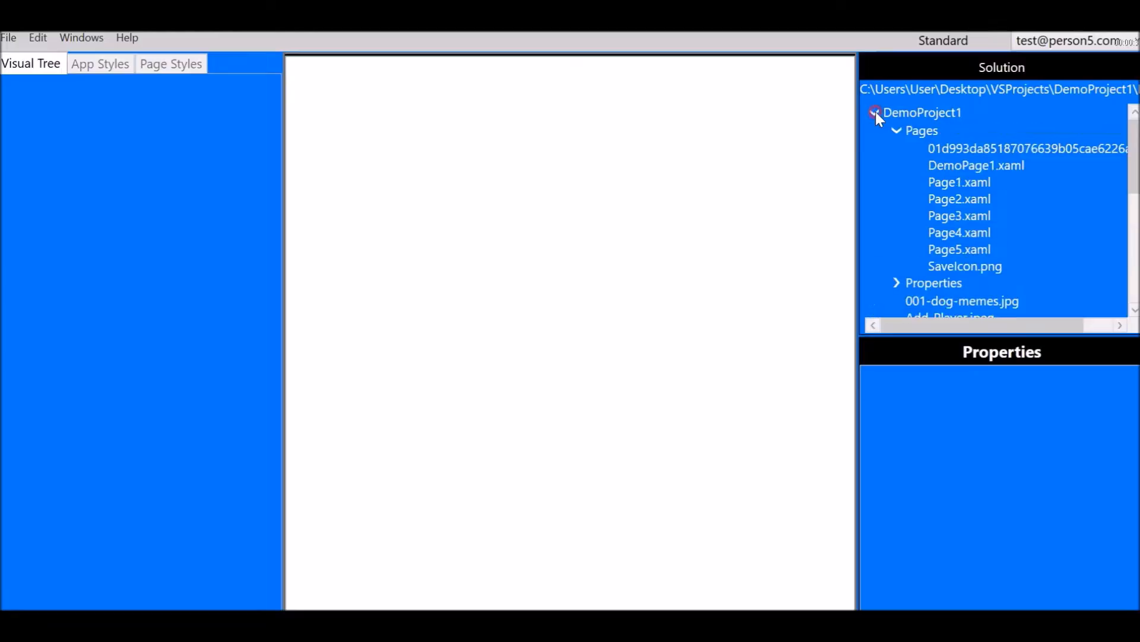
right_click(914, 134)
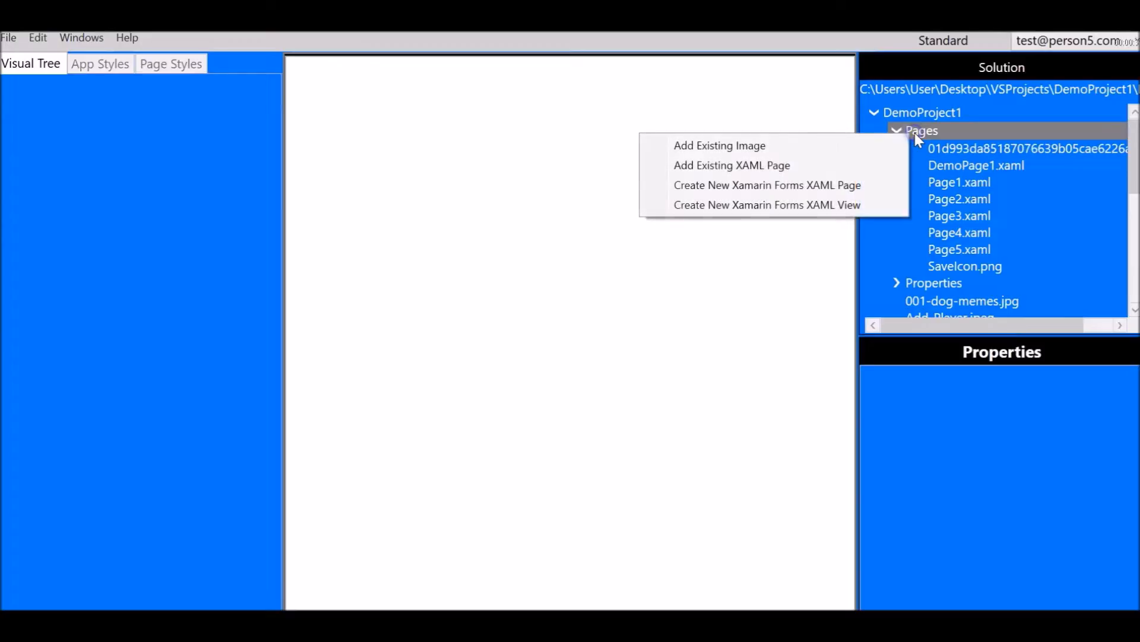
click(764, 185)
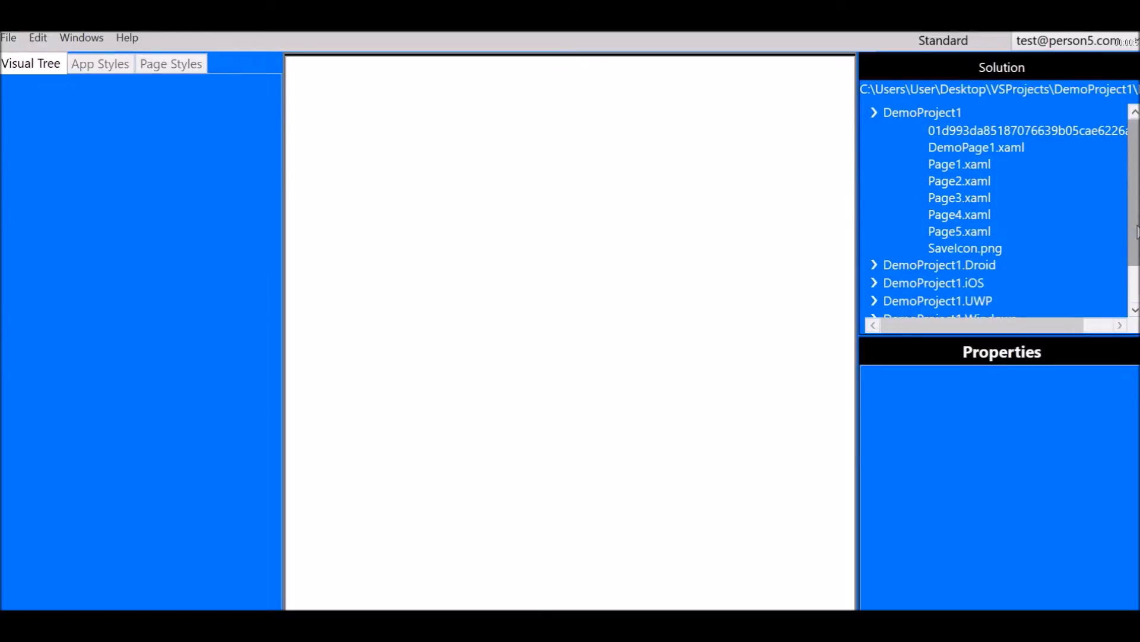
drag(1136, 232, 1134, 208)
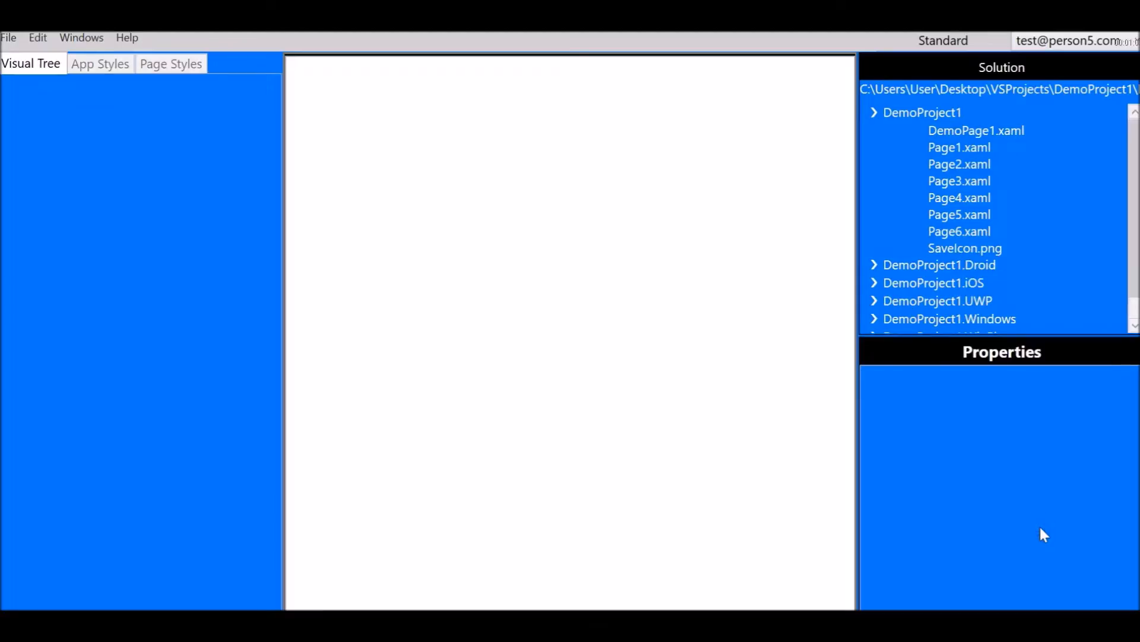
Step: Open Page6.xaml for editing and add a Grid layout inside its ContentPage
double_click(933, 233)
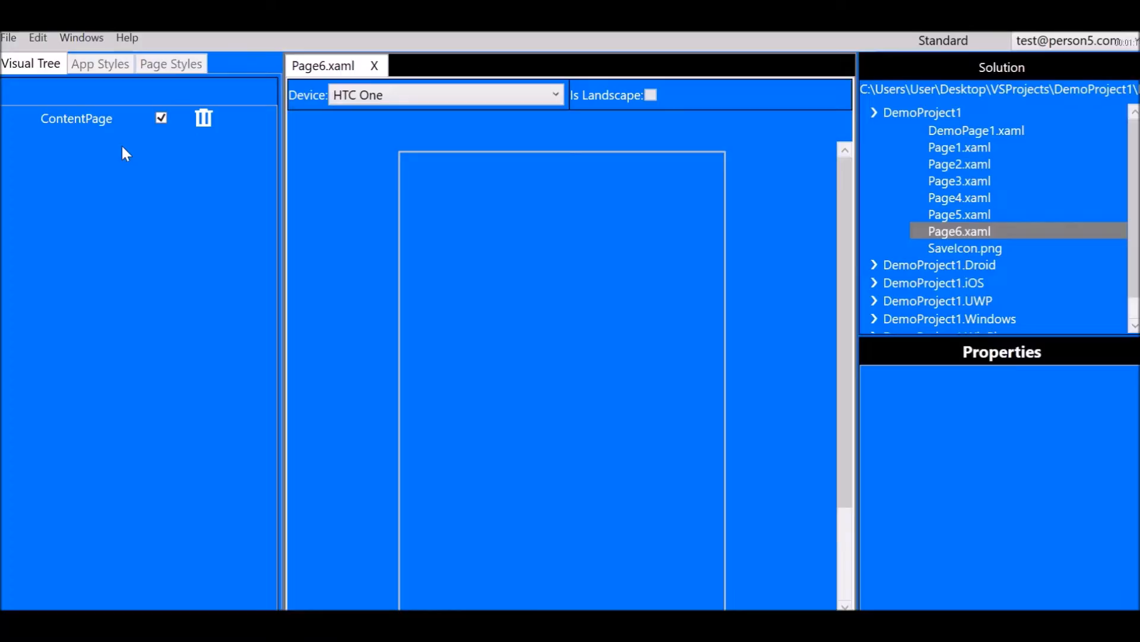
click(97, 118)
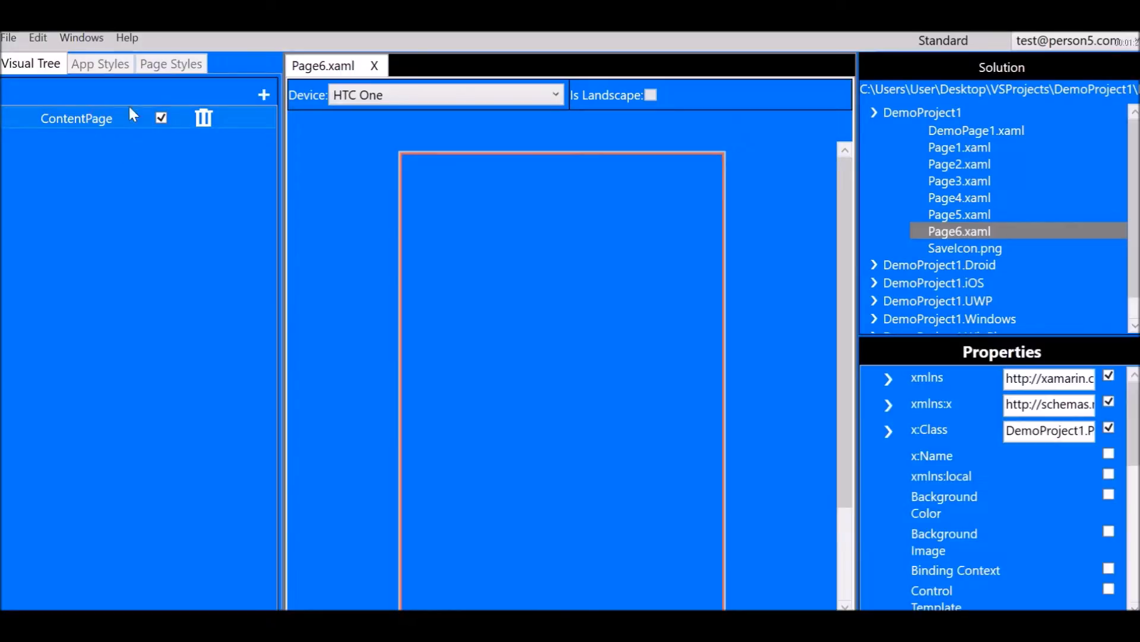
click(264, 95)
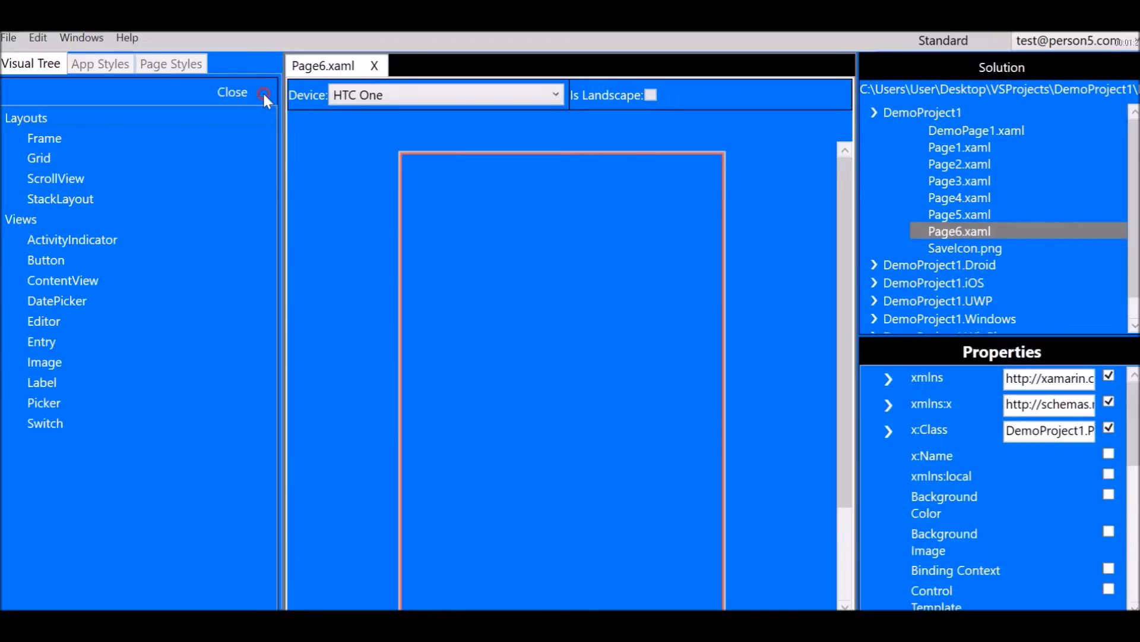
click(37, 158)
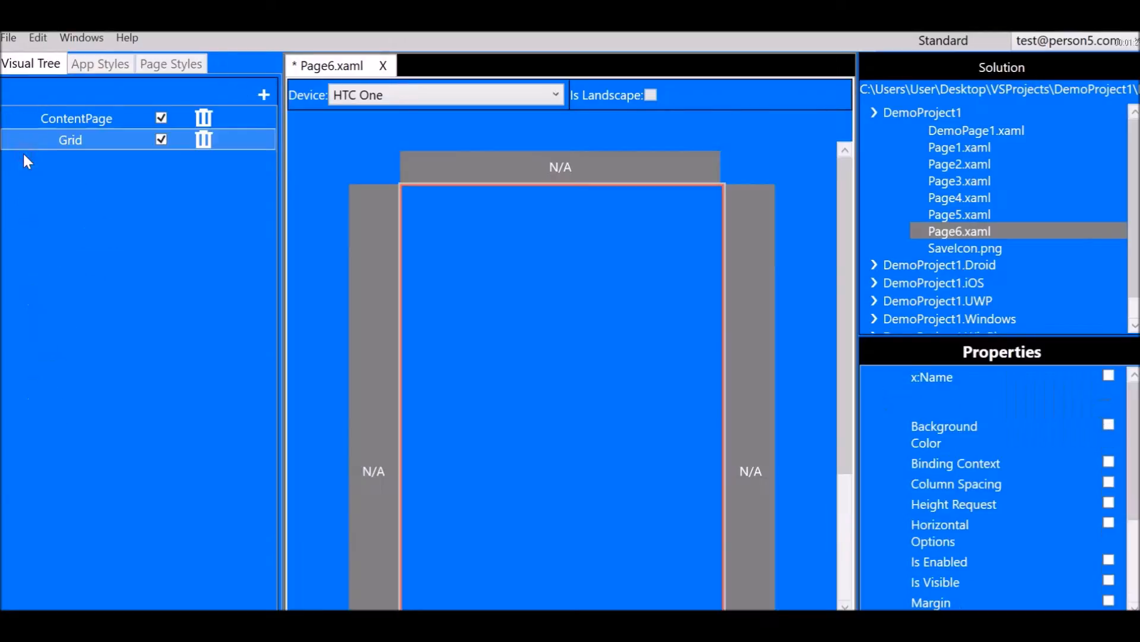
Step: Add two ColumnDefinitions to the Grid
click(262, 95)
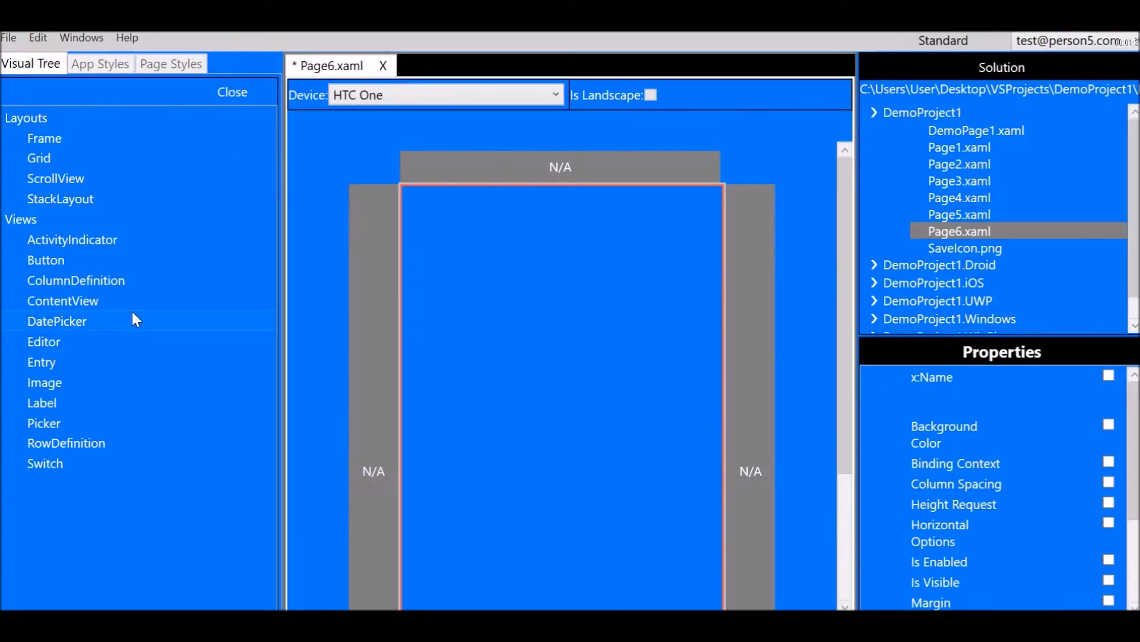
click(107, 284)
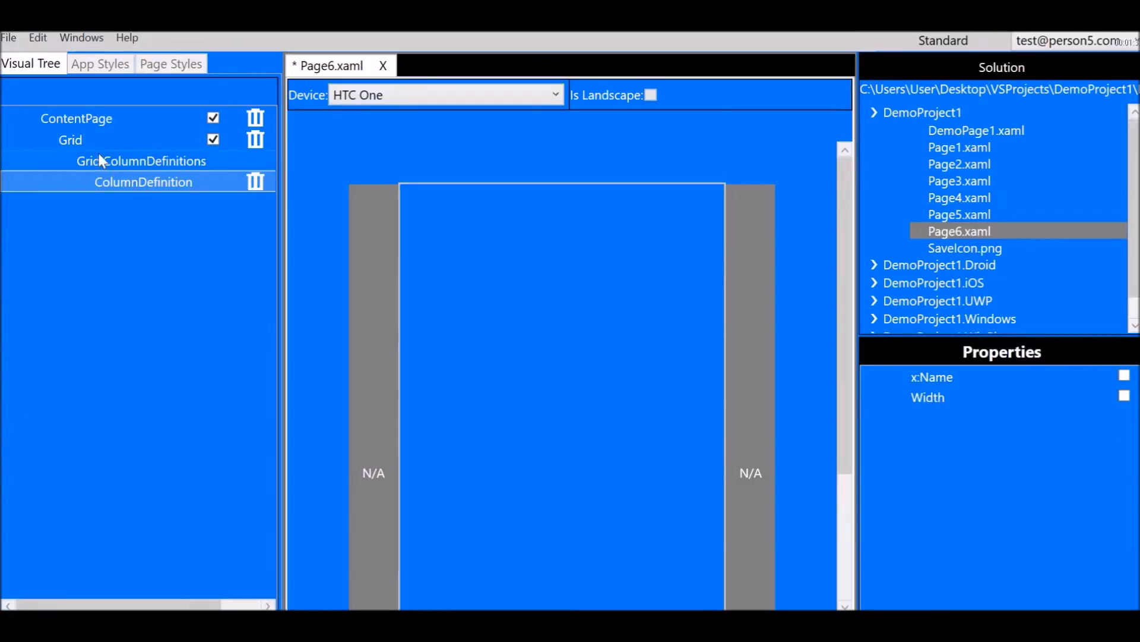
click(83, 140)
click(262, 96)
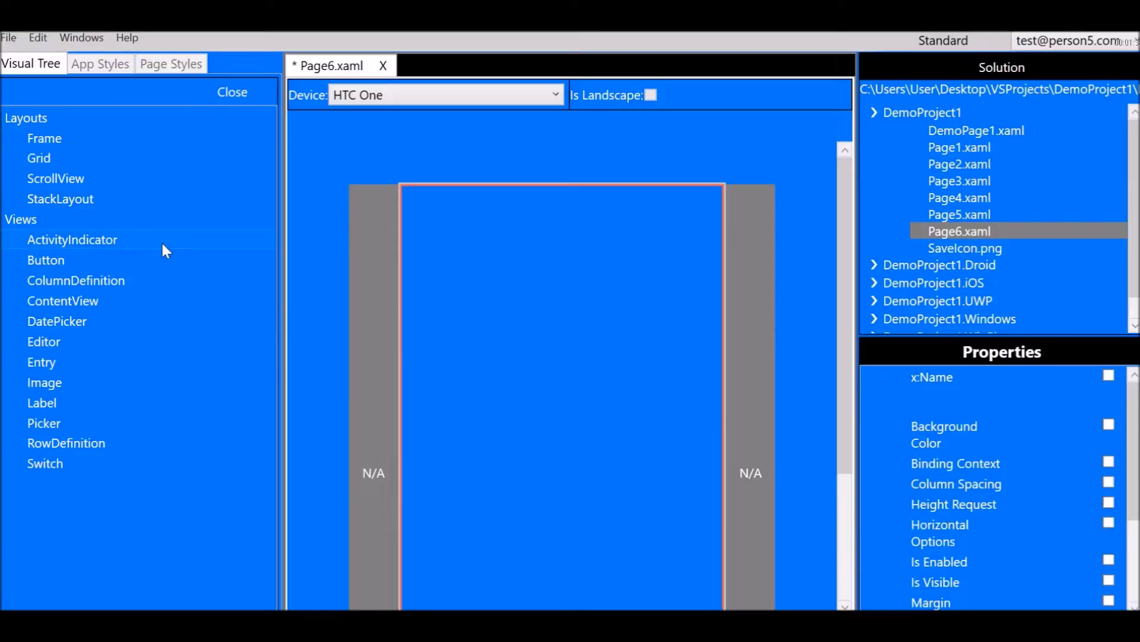
click(116, 278)
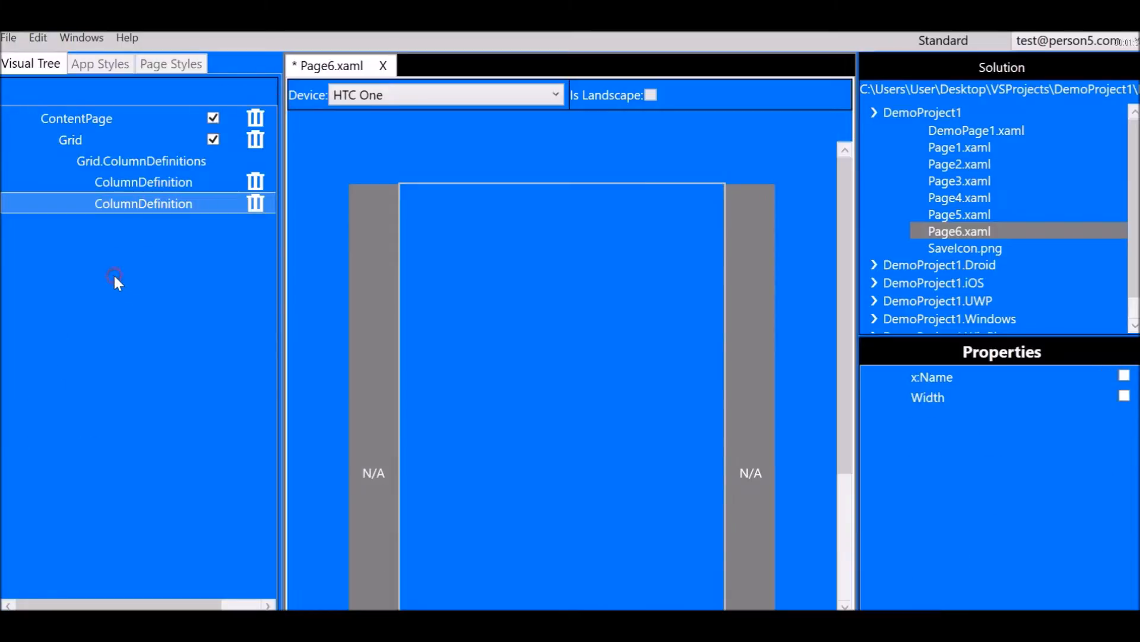
Step: Add a first RowDefinition to the Grid
click(109, 144)
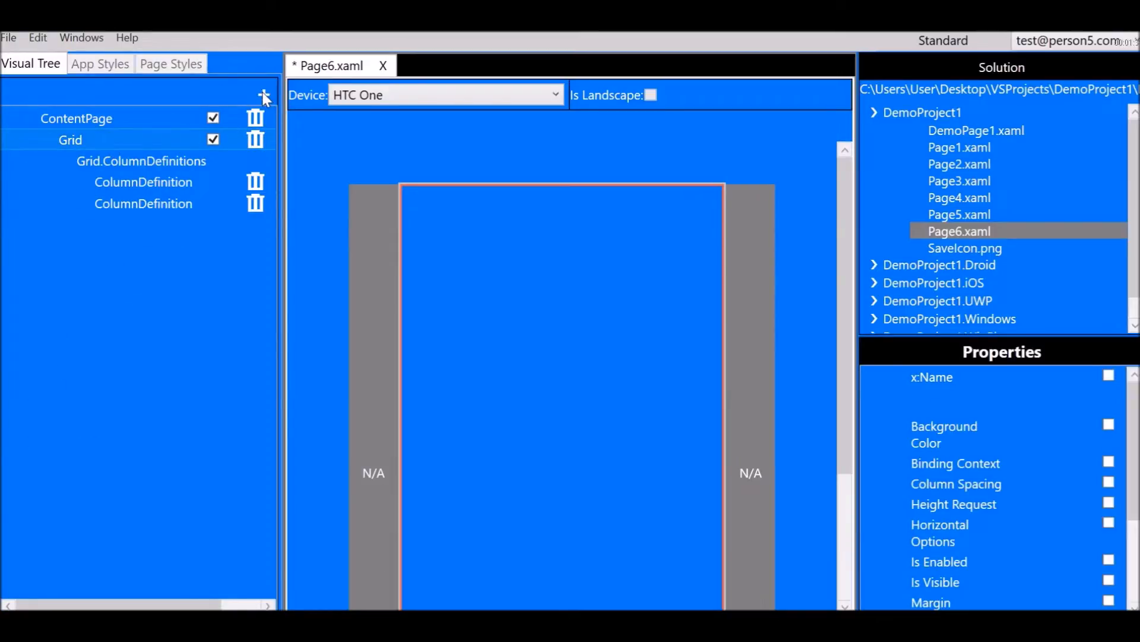
click(262, 93)
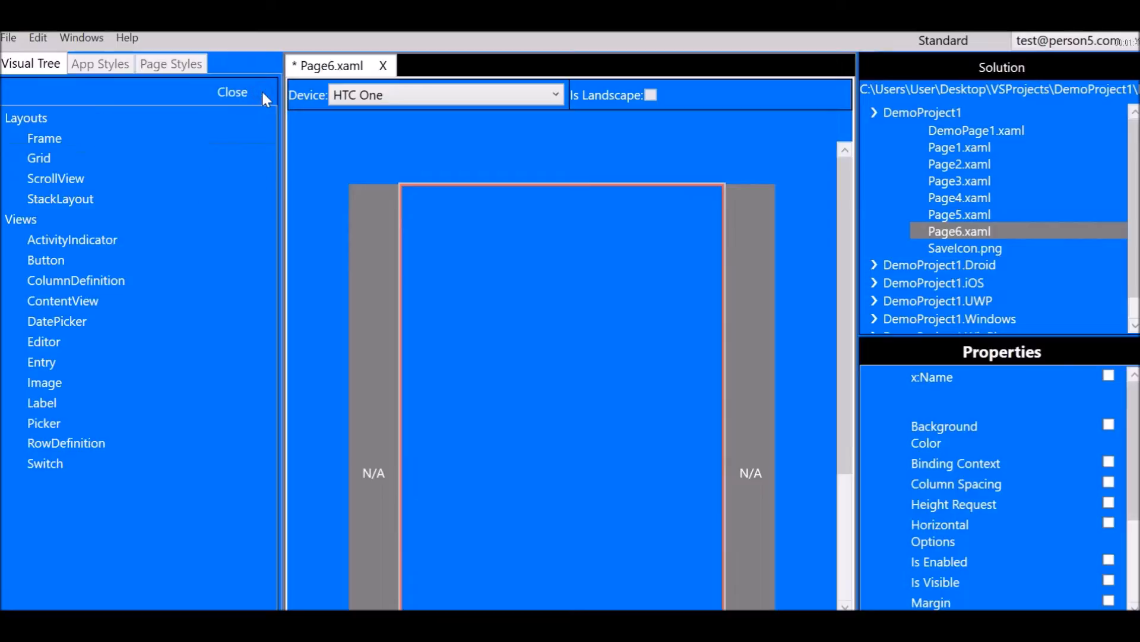
click(82, 442)
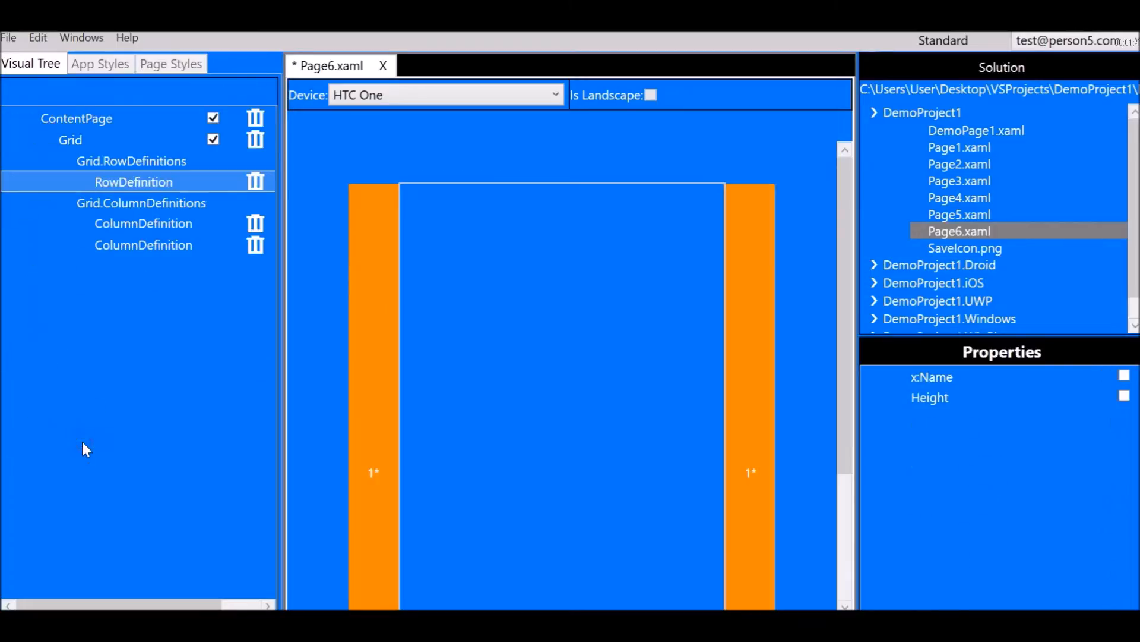
Step: Set the width of both ColumnDefinitions to 1 Star
click(149, 223)
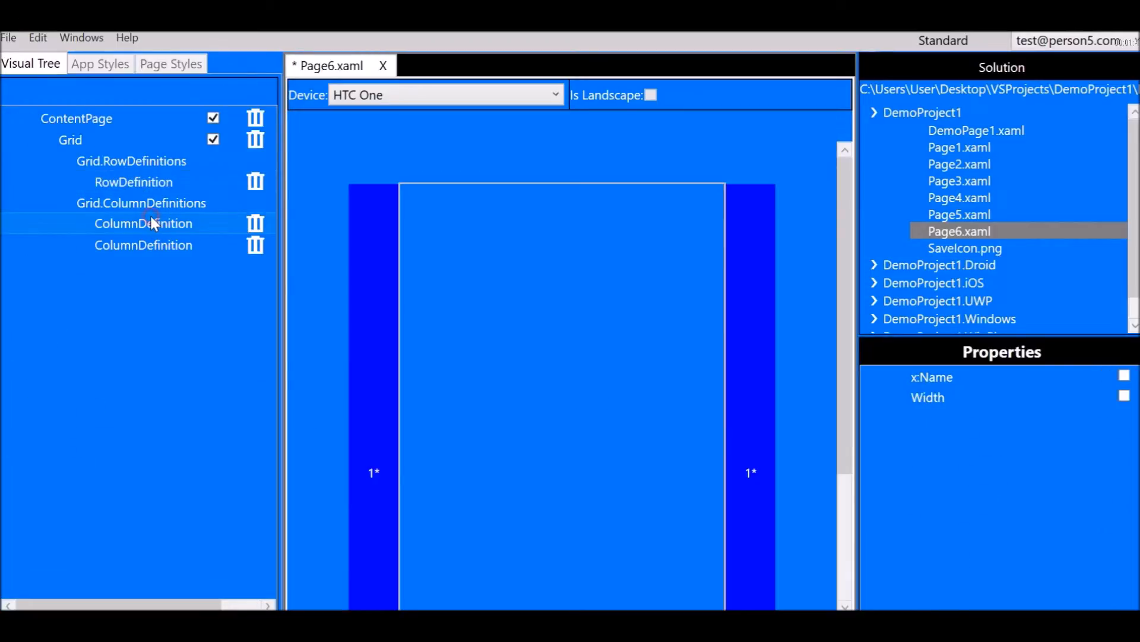
click(1124, 396)
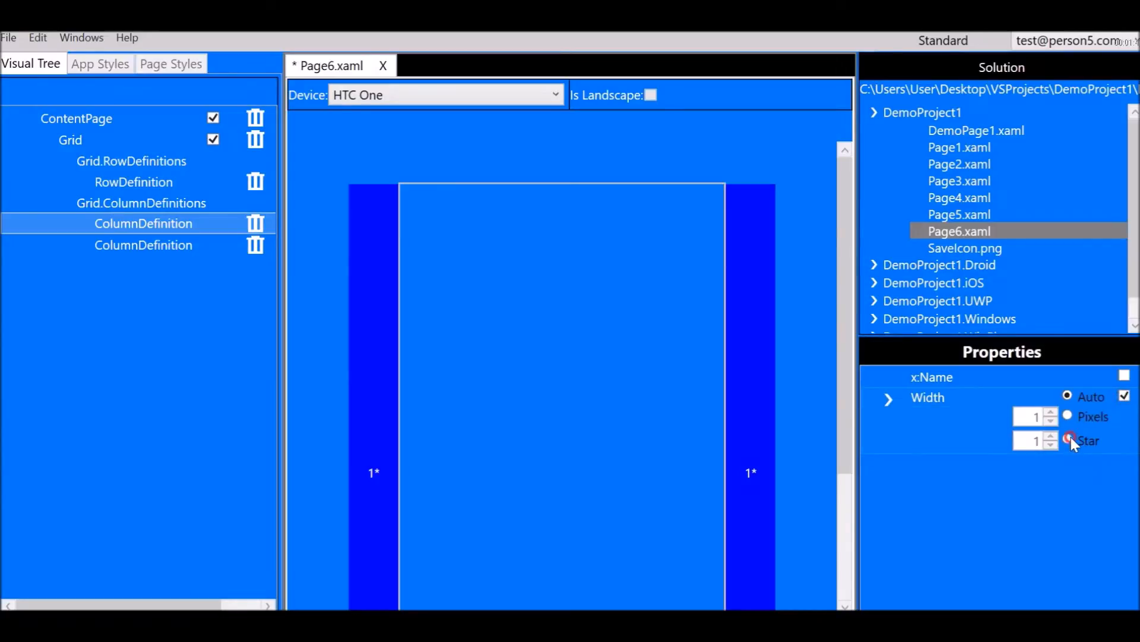
click(1070, 440)
click(156, 244)
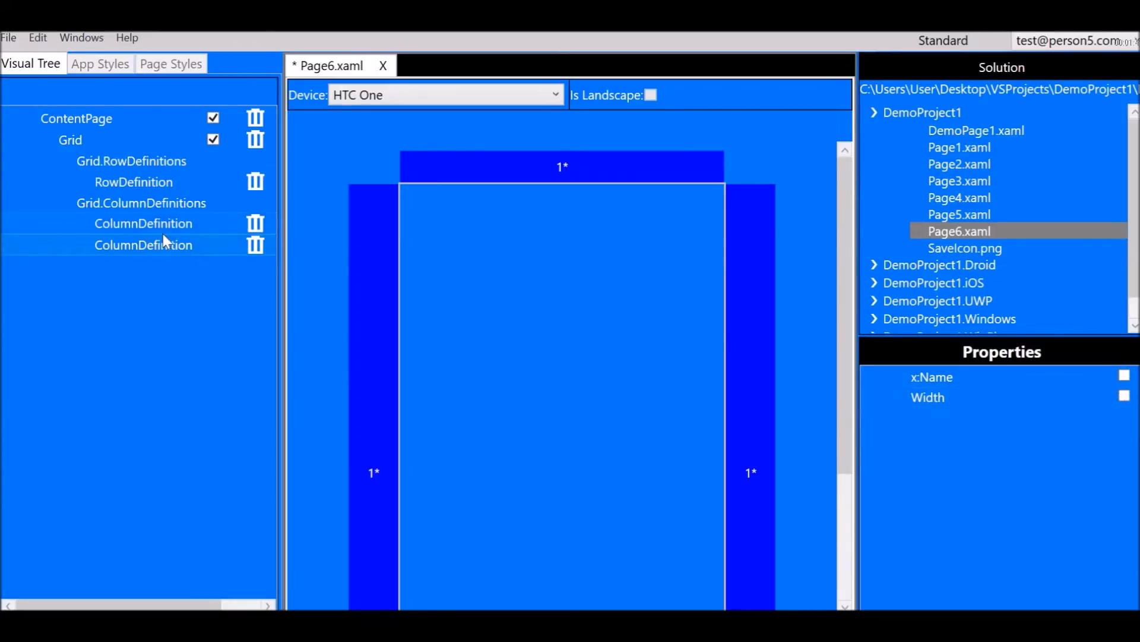
click(1125, 396)
click(1068, 439)
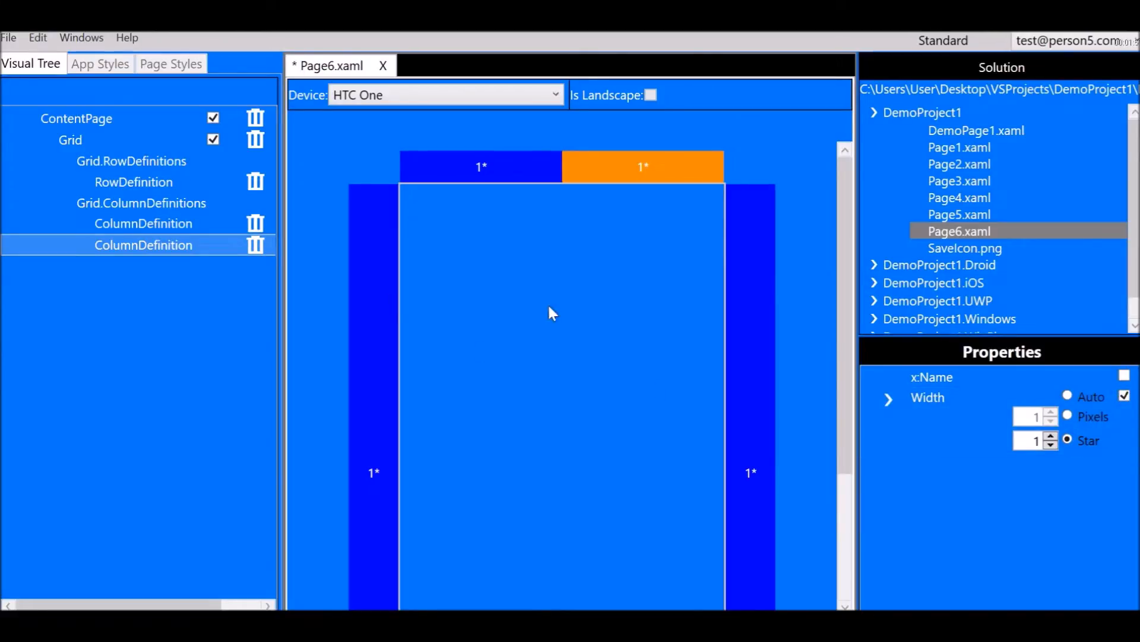
Step: Add a second RowDefinition to the Grid
mouse_move(842, 358)
mouse_down()
mouse_move(849, 367)
mouse_move(850, 348)
mouse_up()
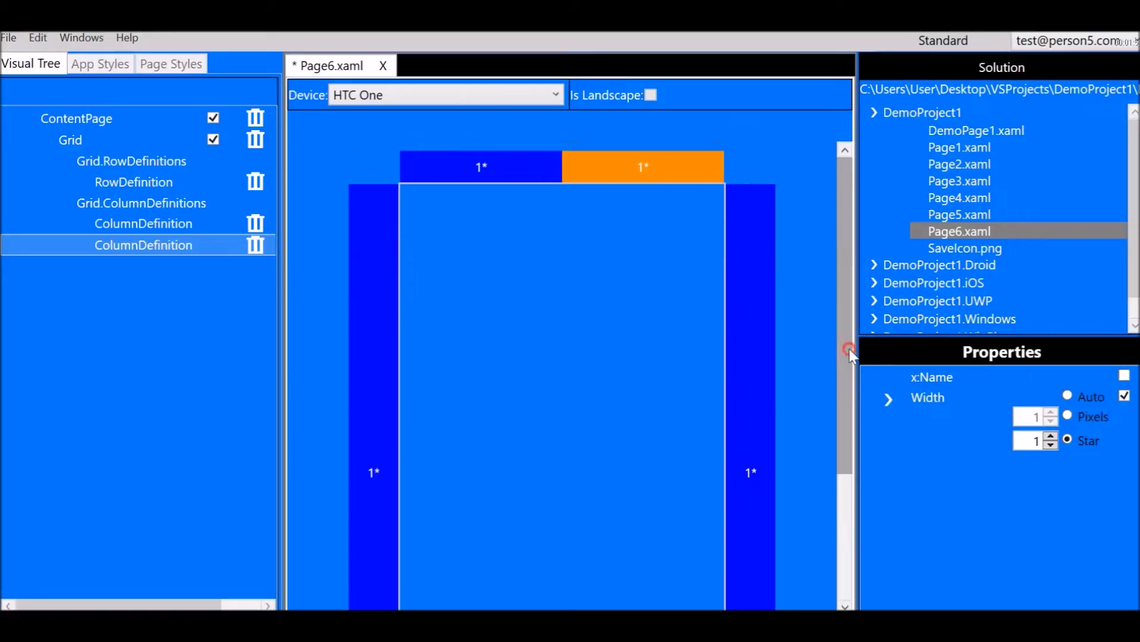
click(80, 136)
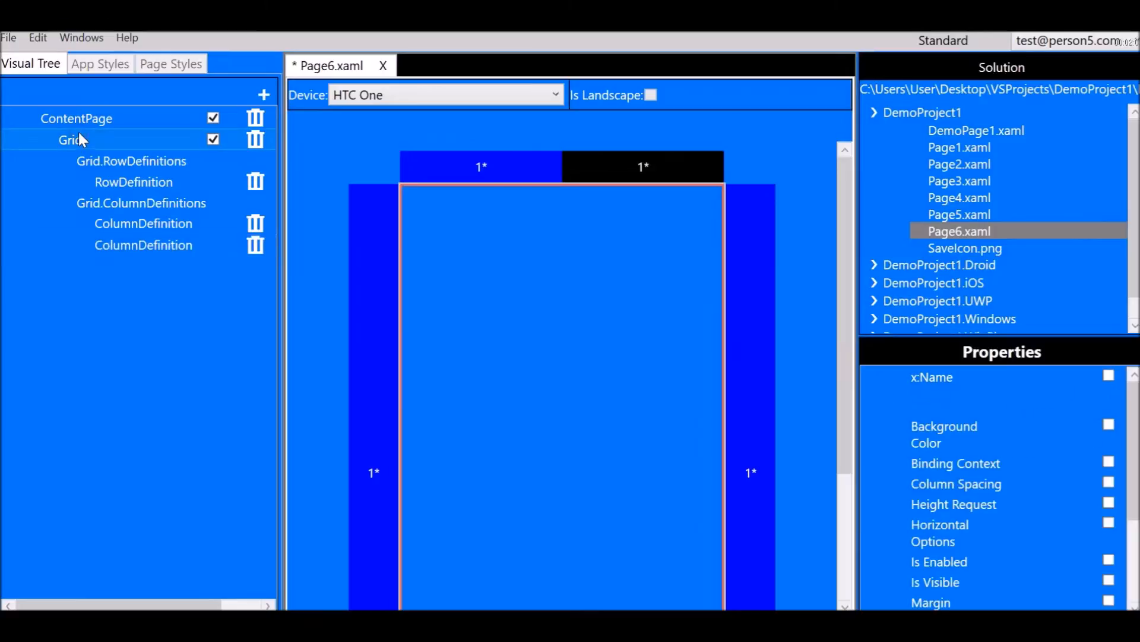
click(264, 94)
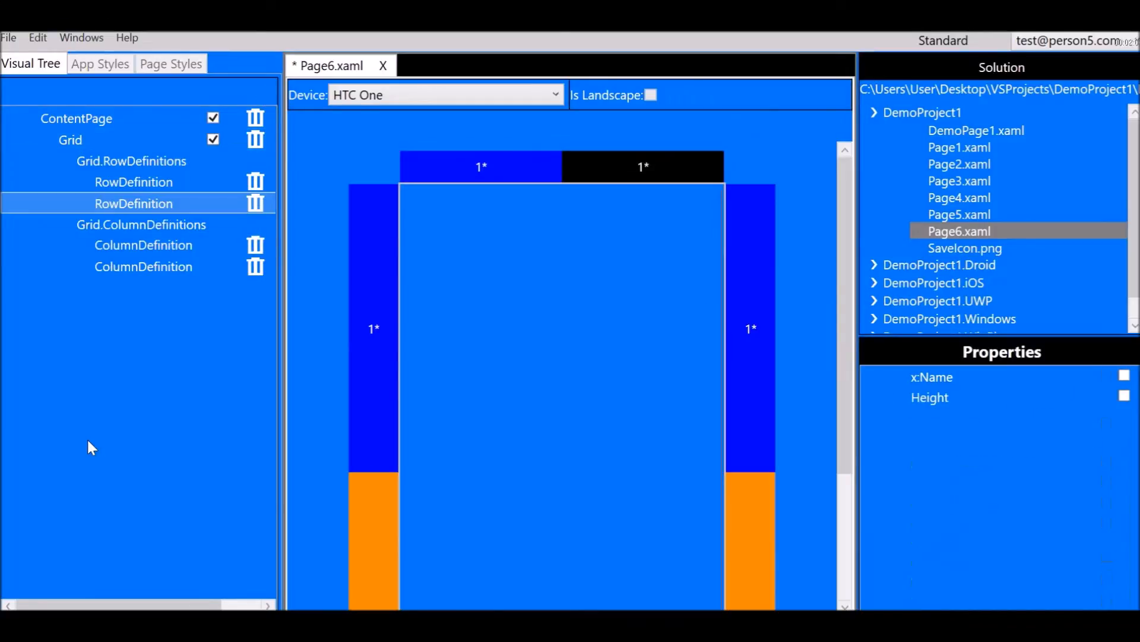
Step: Set the first RowDefinition's height to 180 pixels
click(160, 176)
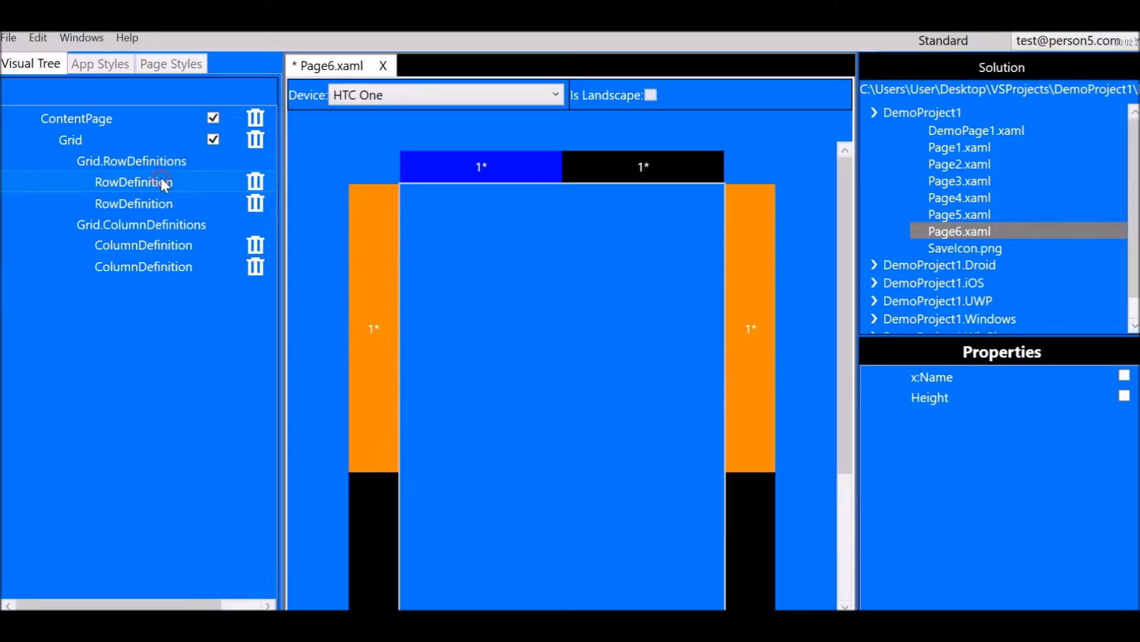
click(1124, 395)
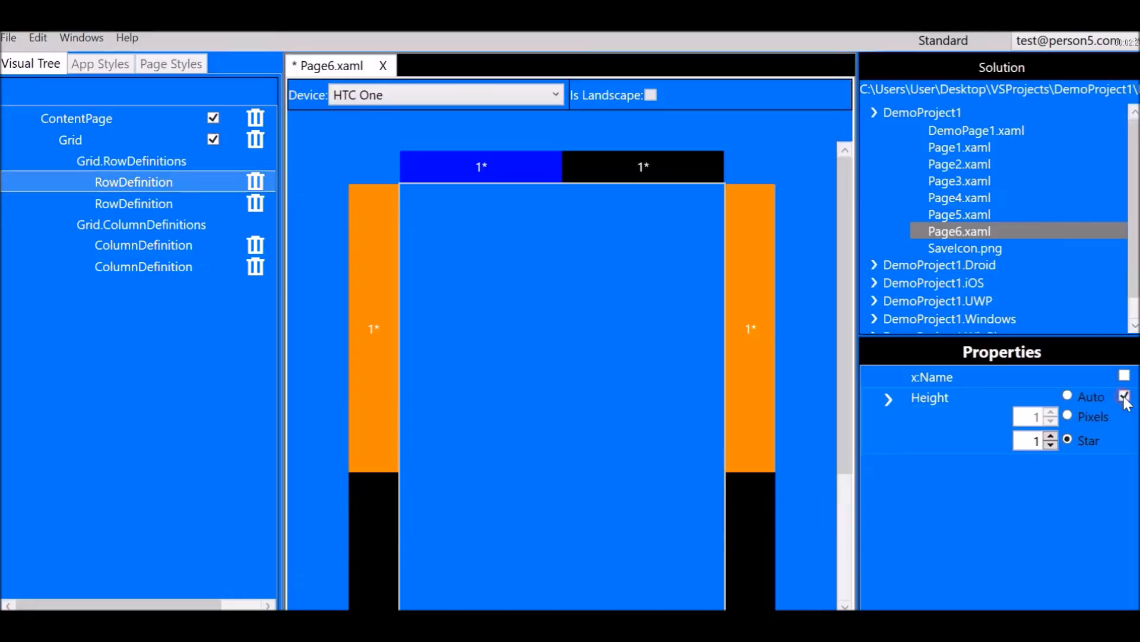
click(1069, 415)
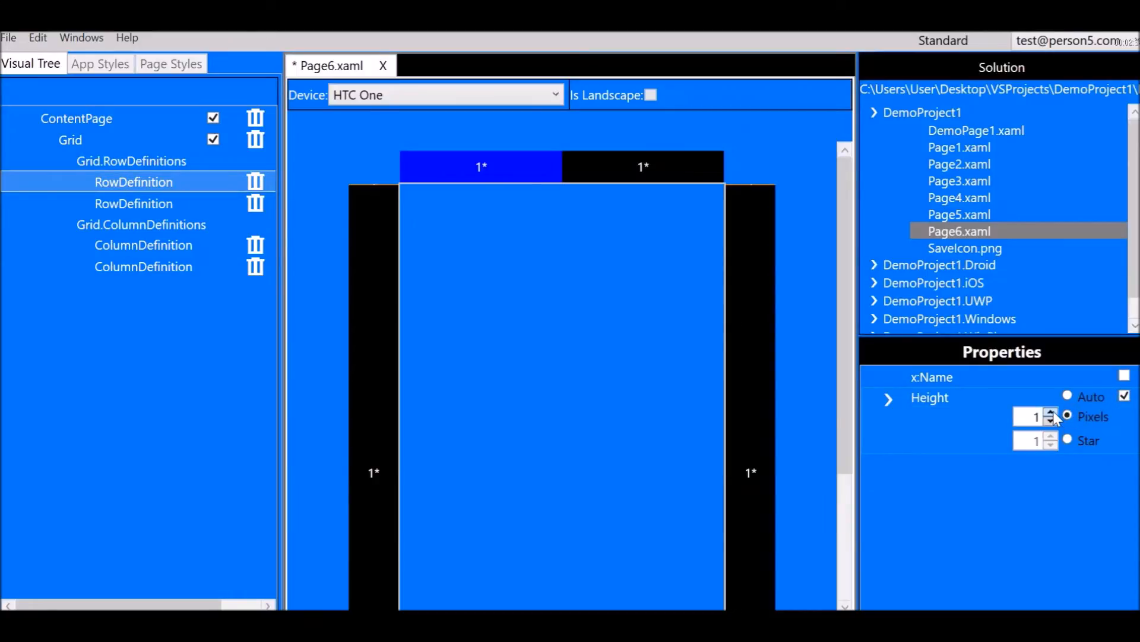
double_click(1031, 417)
text(80)
double_click(1030, 417)
text(180)
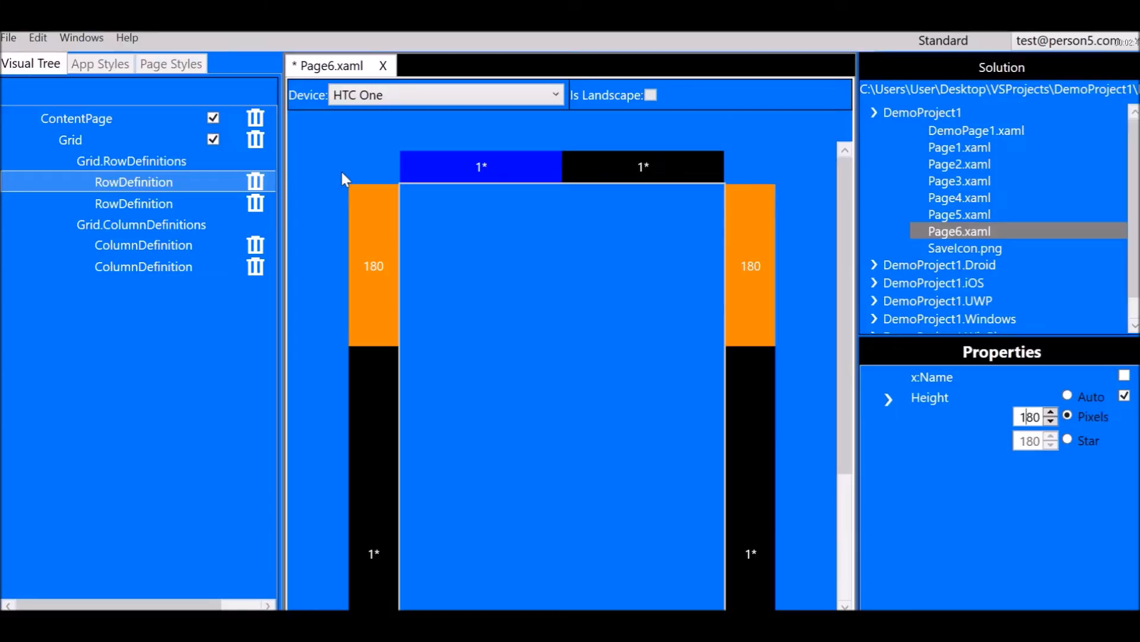
Step: Add an Image view to the Grid
click(127, 136)
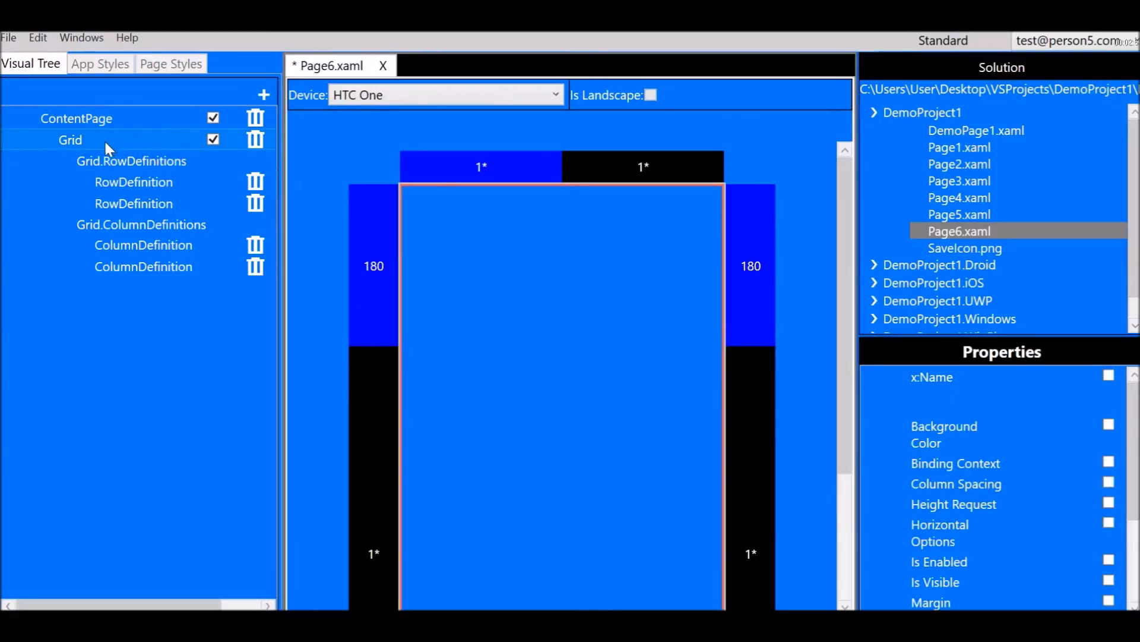
click(264, 95)
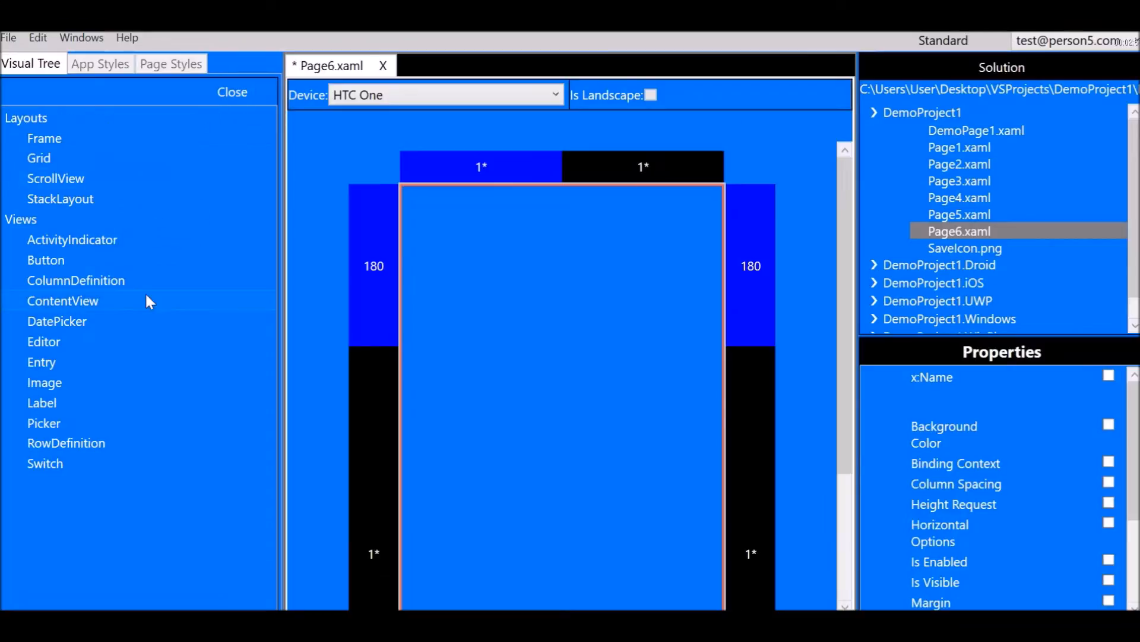
click(46, 386)
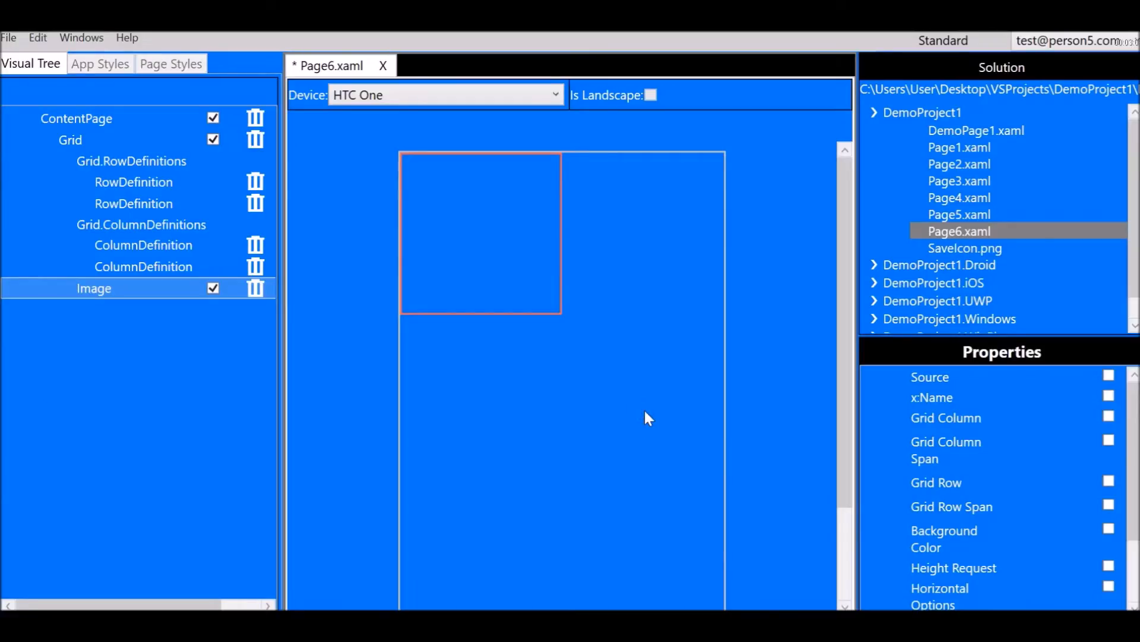
Step: Set the Image's source to the web address of CalendarIconRed.jpg copied from the sticky note
click(1108, 376)
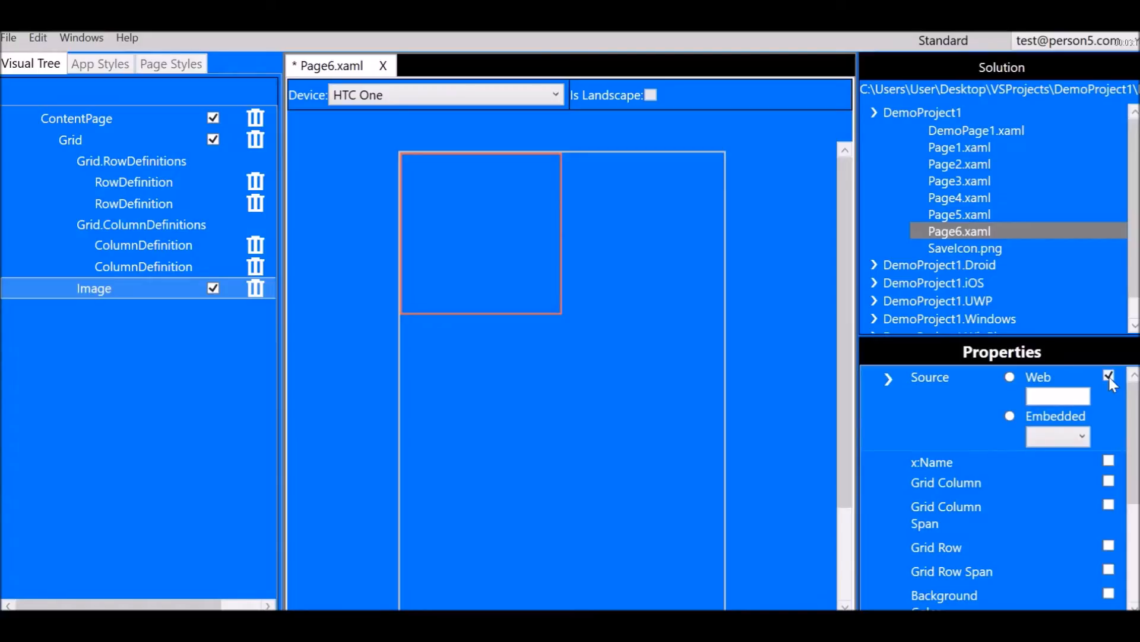
key(alt+Tab)
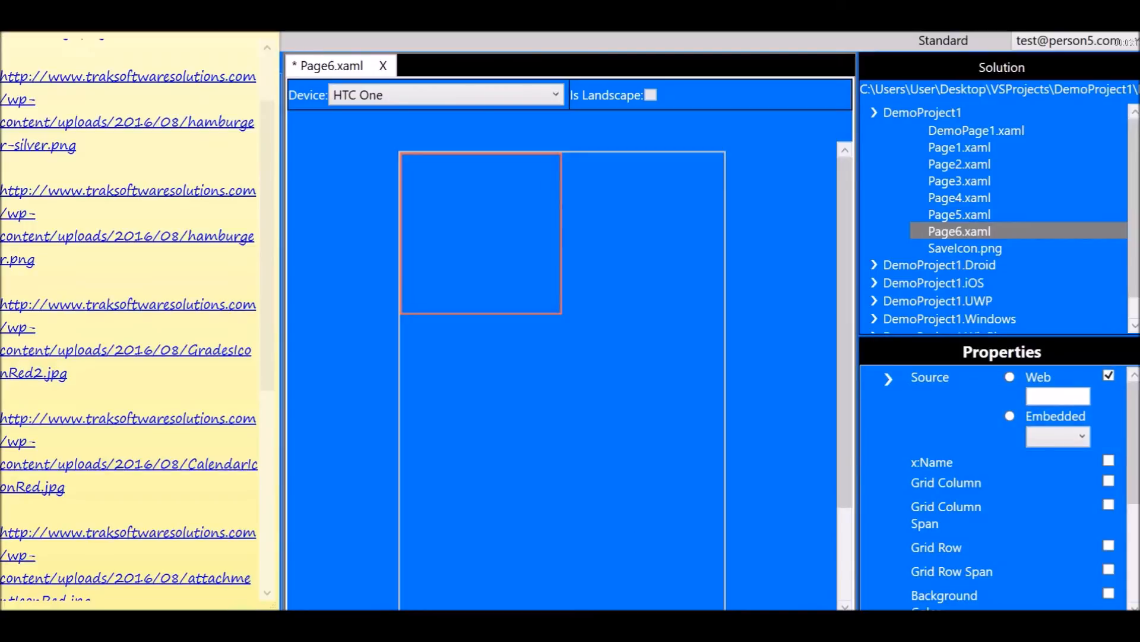
click(87, 376)
drag(88, 376, 2, 306)
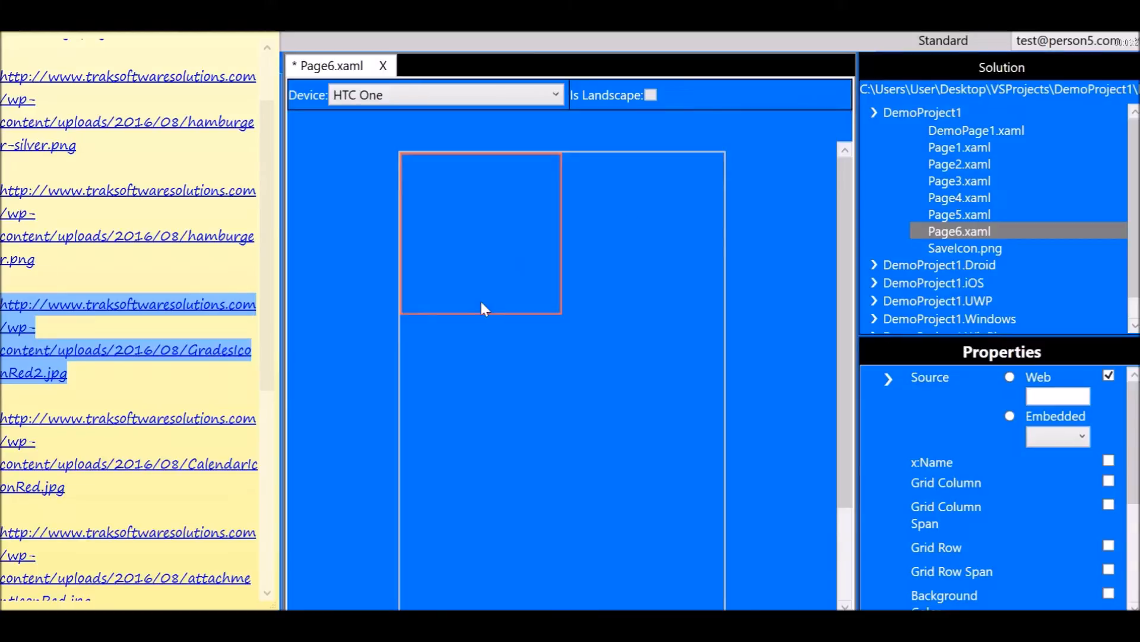
click(843, 190)
click(1055, 397)
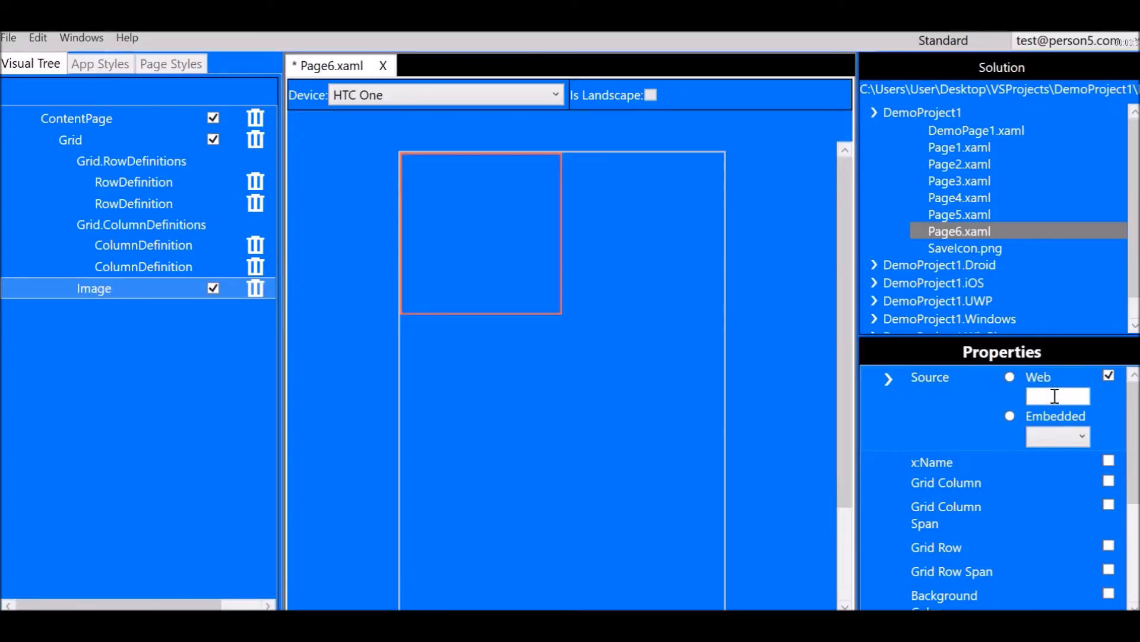
click(1011, 377)
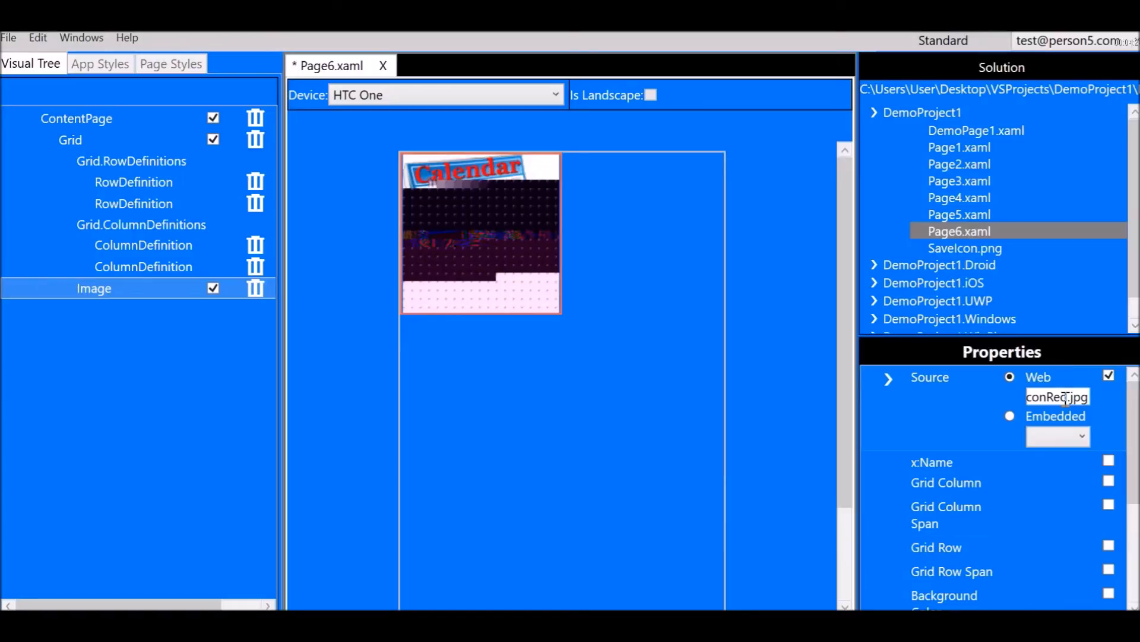
Step: Add the existing image SaveIcon.png from the Desktop's 1A folder to DemoProject1
right_click(899, 116)
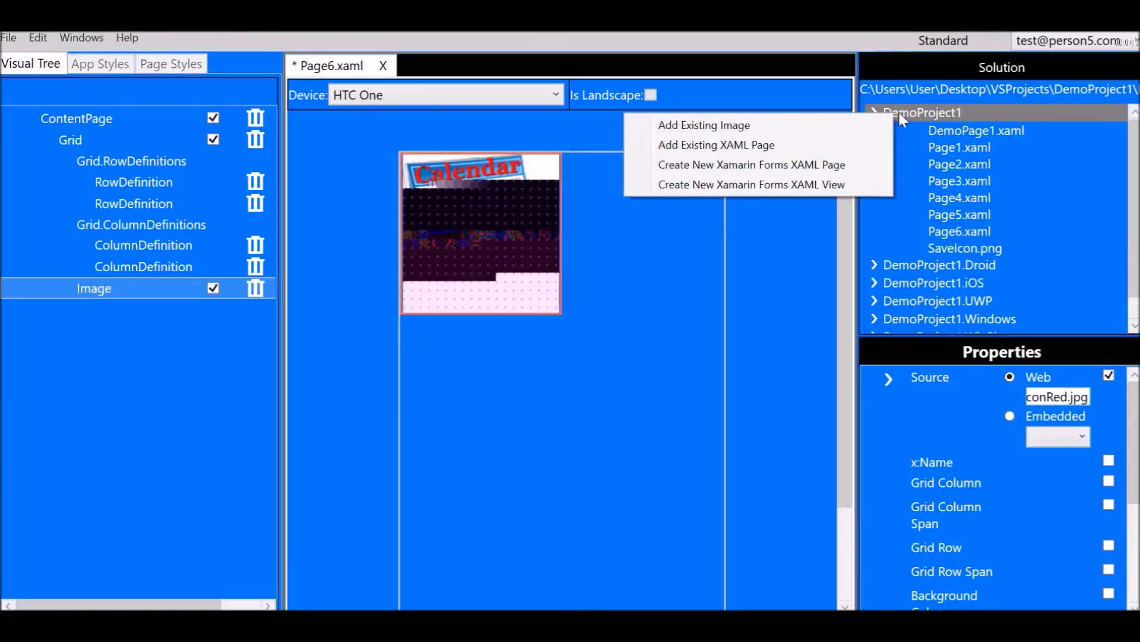
click(739, 130)
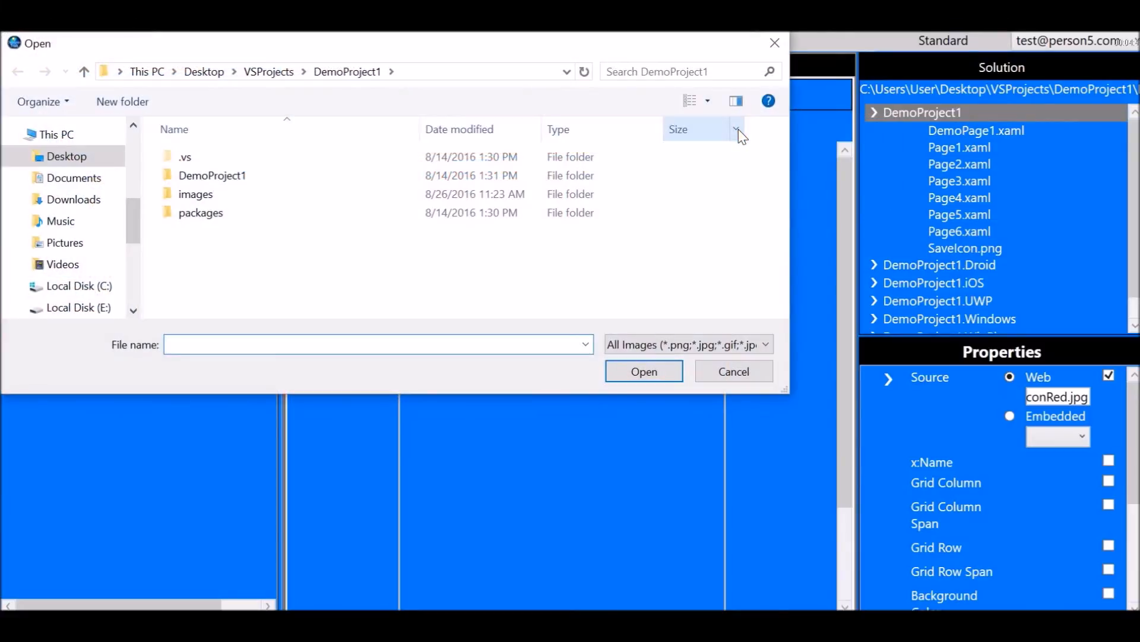
click(200, 72)
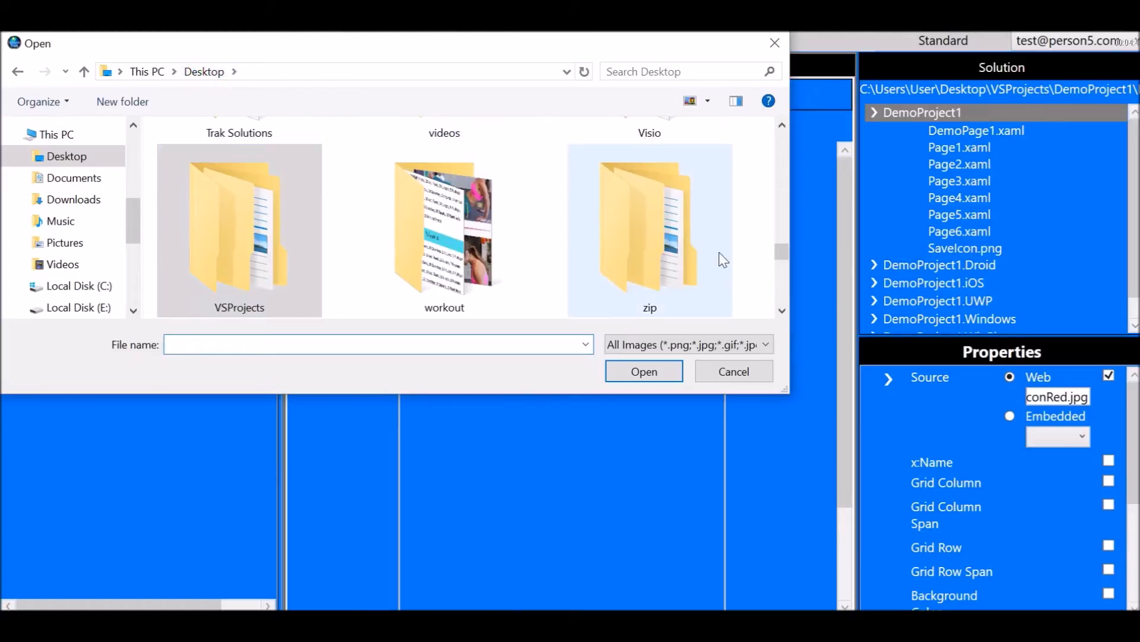
drag(782, 250, 782, 95)
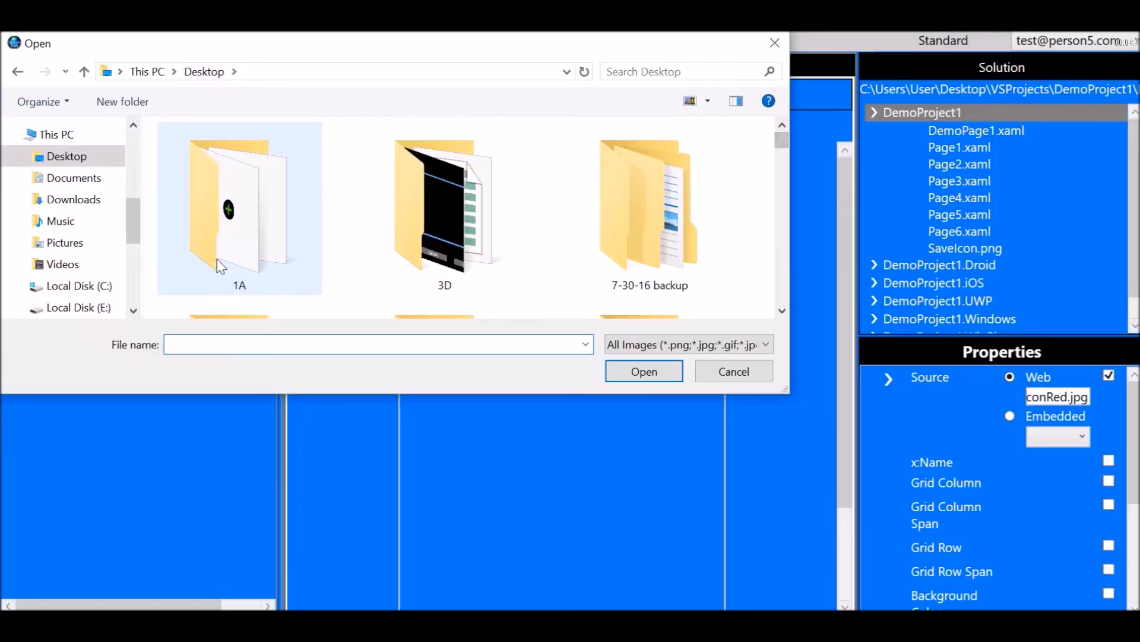
double_click(226, 245)
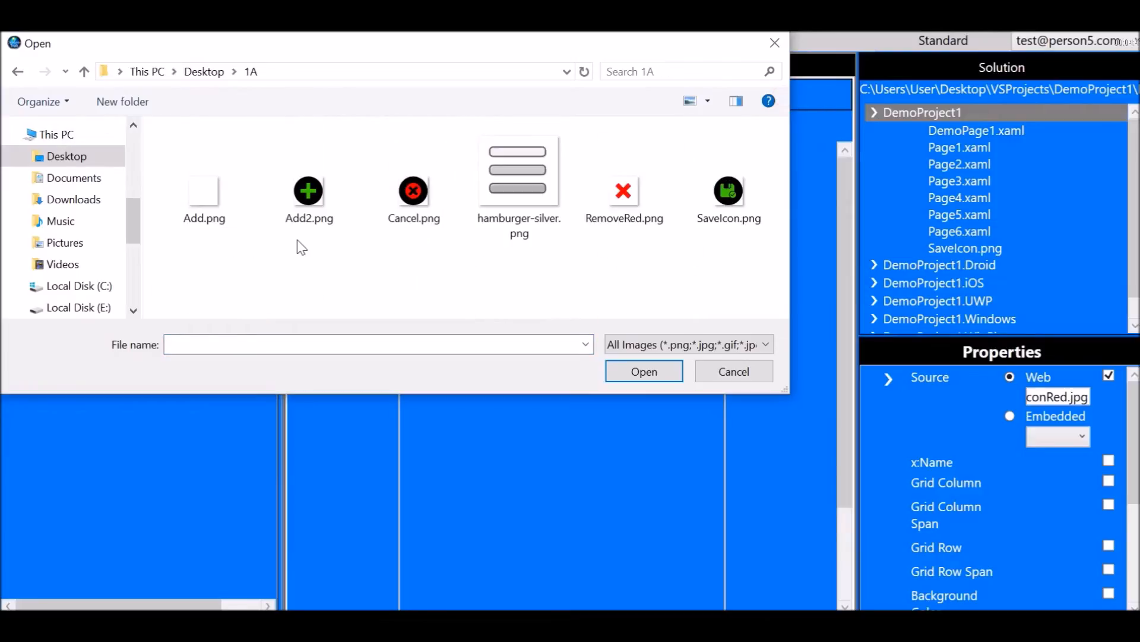
click(728, 192)
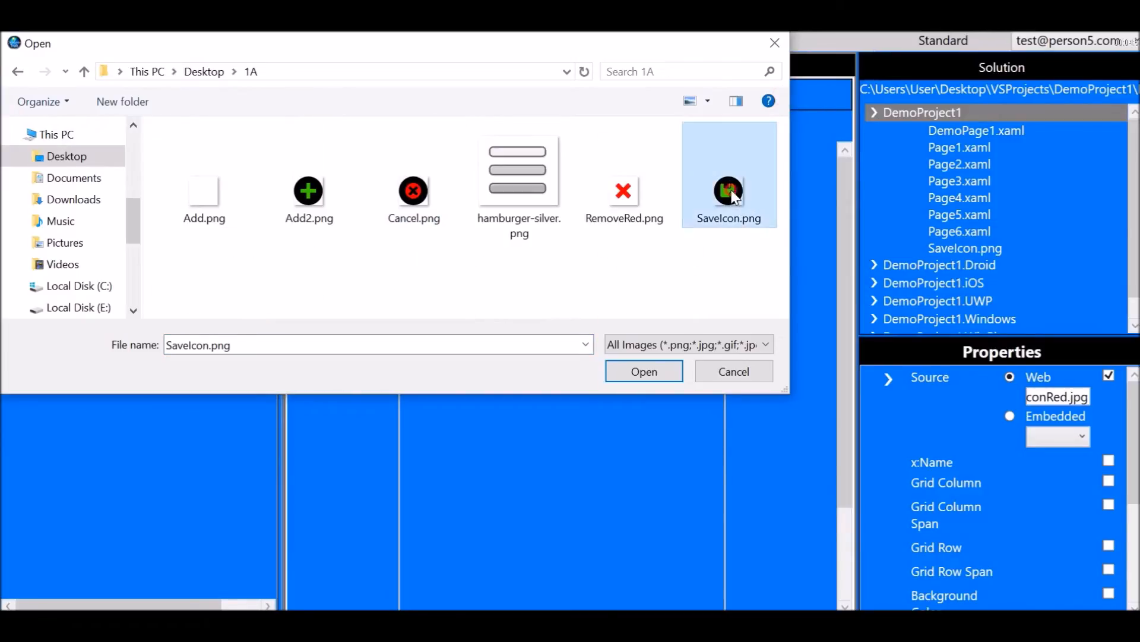
click(645, 371)
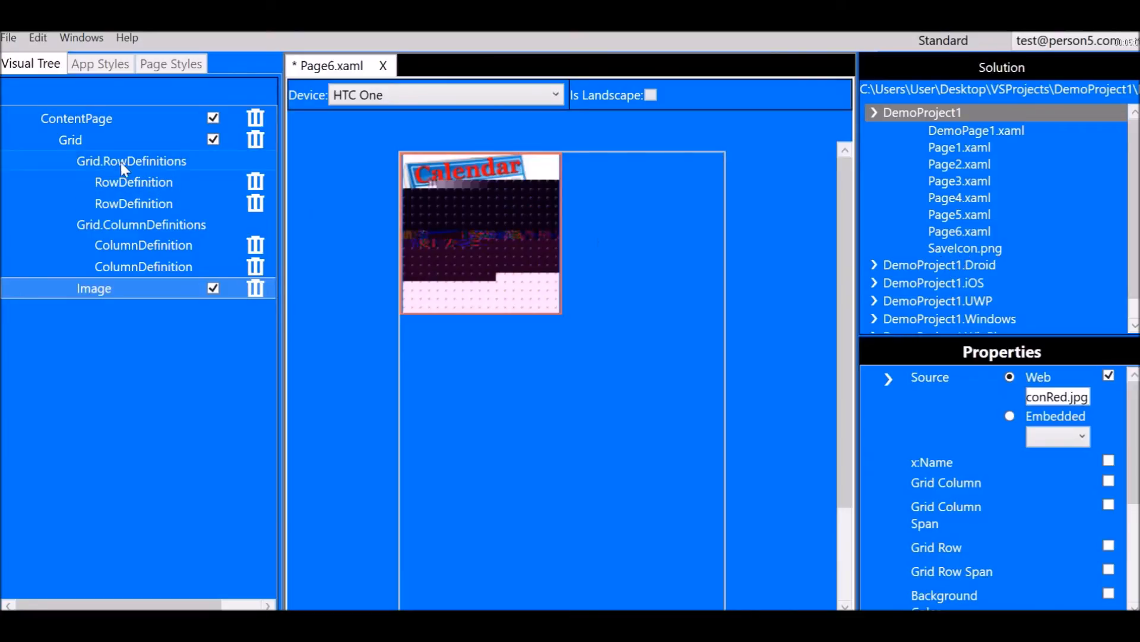
Step: Add a second Image view to the Grid
click(66, 140)
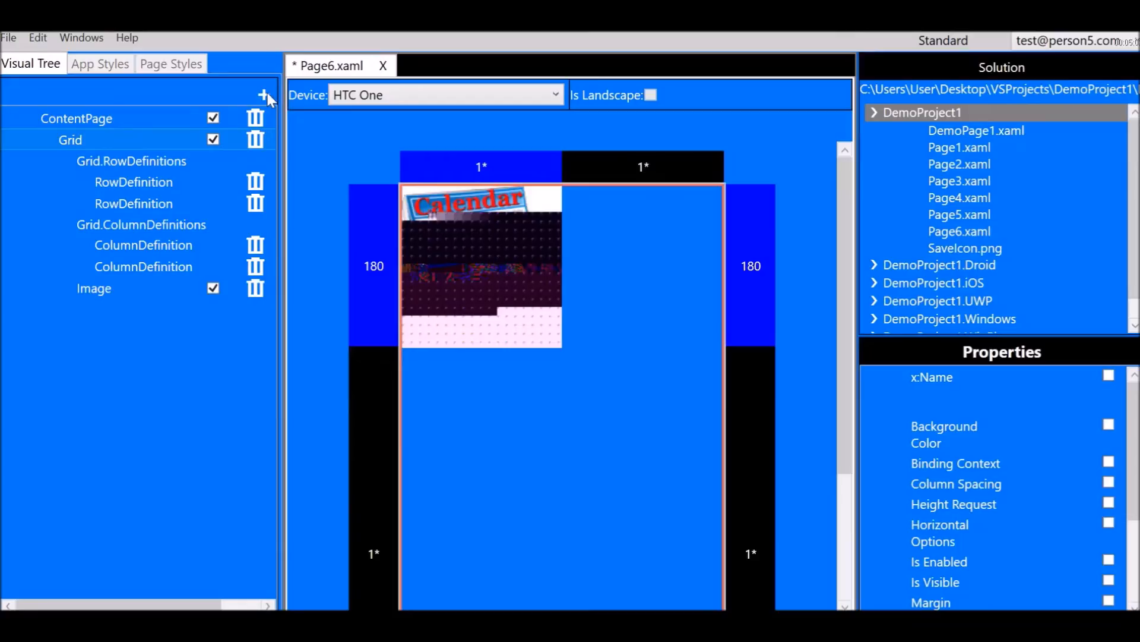
click(264, 92)
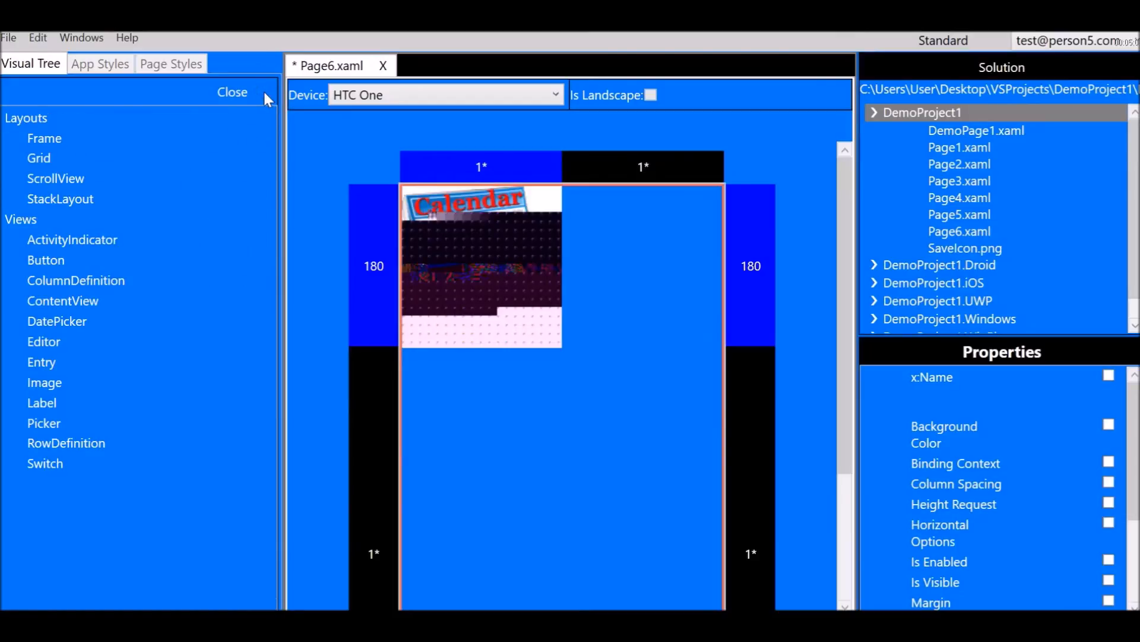
click(82, 383)
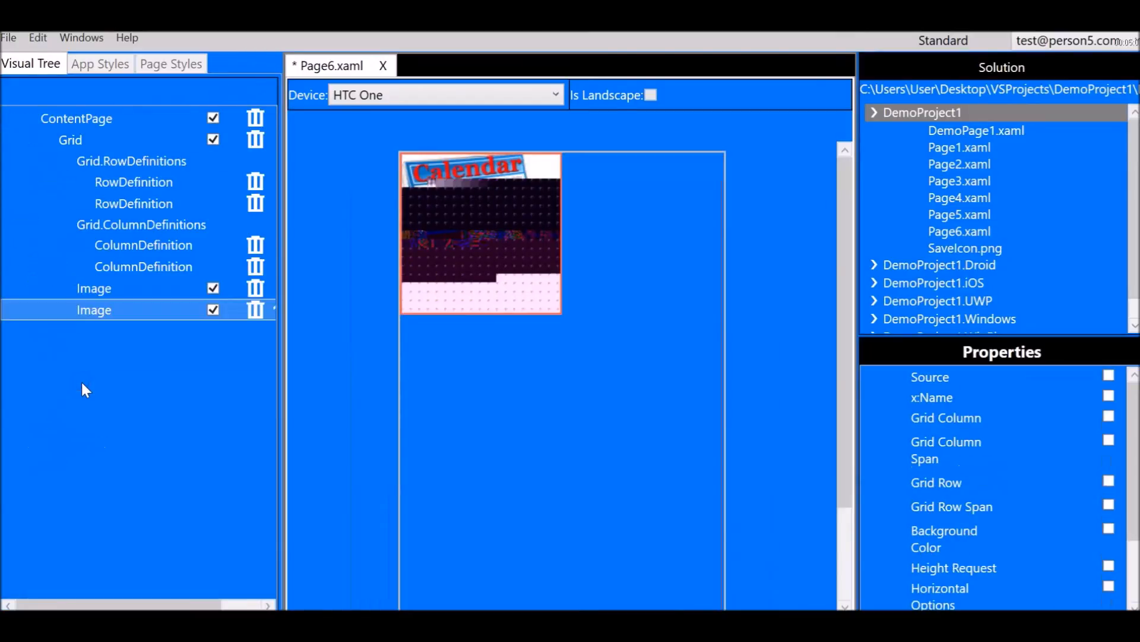
Step: Set the second Image's source to the embedded DemoProject1.SaveIcon.png and its Grid Column to 1
click(1110, 375)
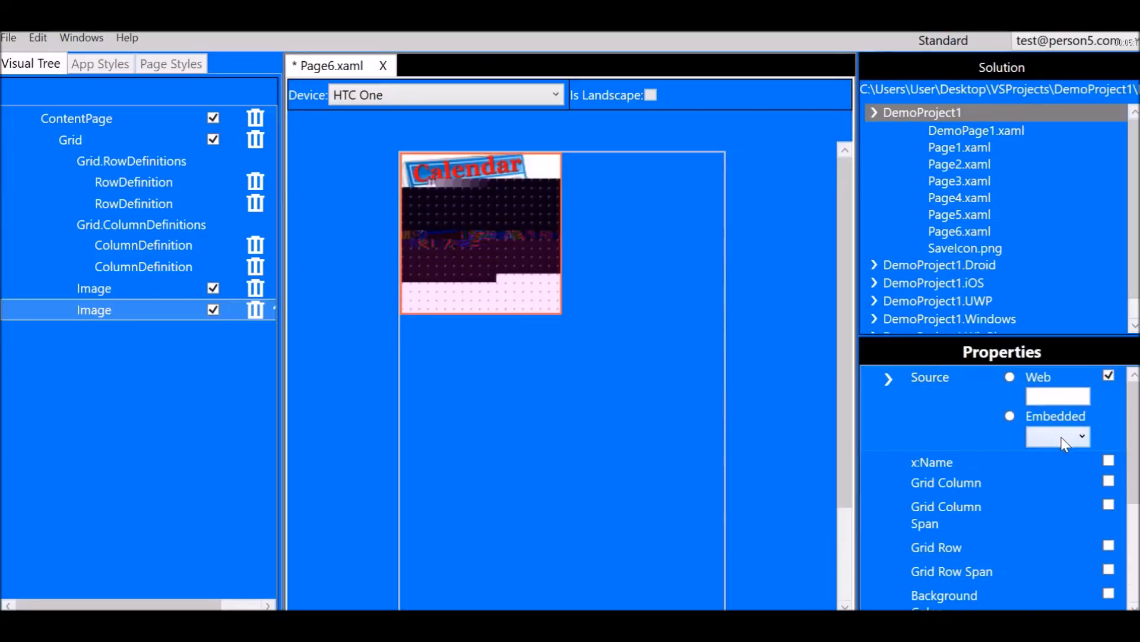
click(1011, 417)
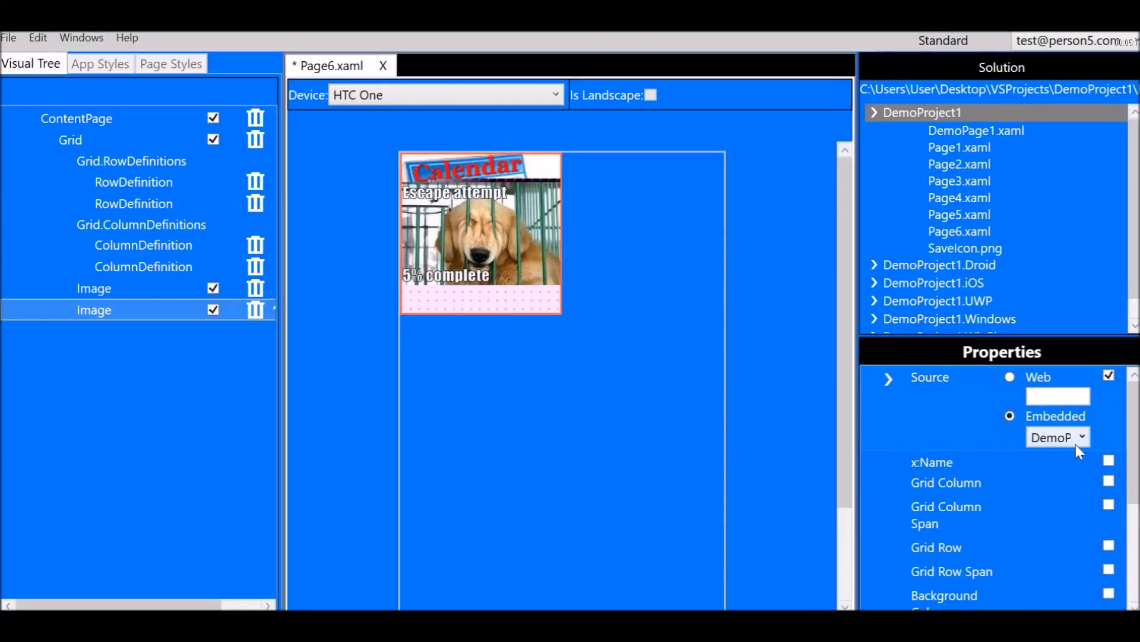
click(1080, 440)
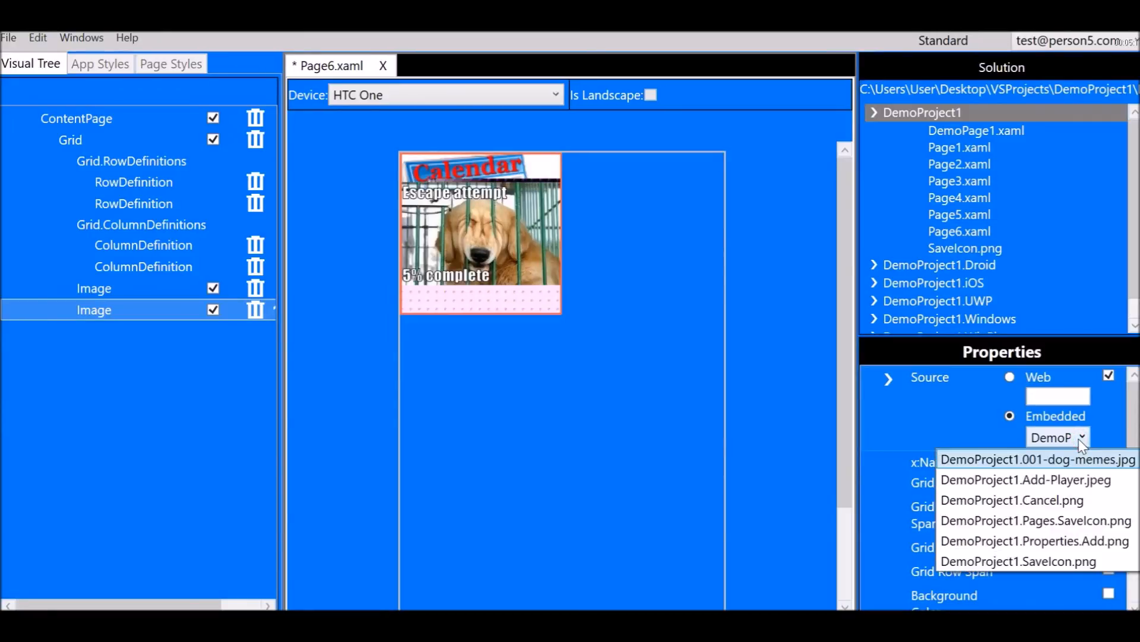
click(1052, 562)
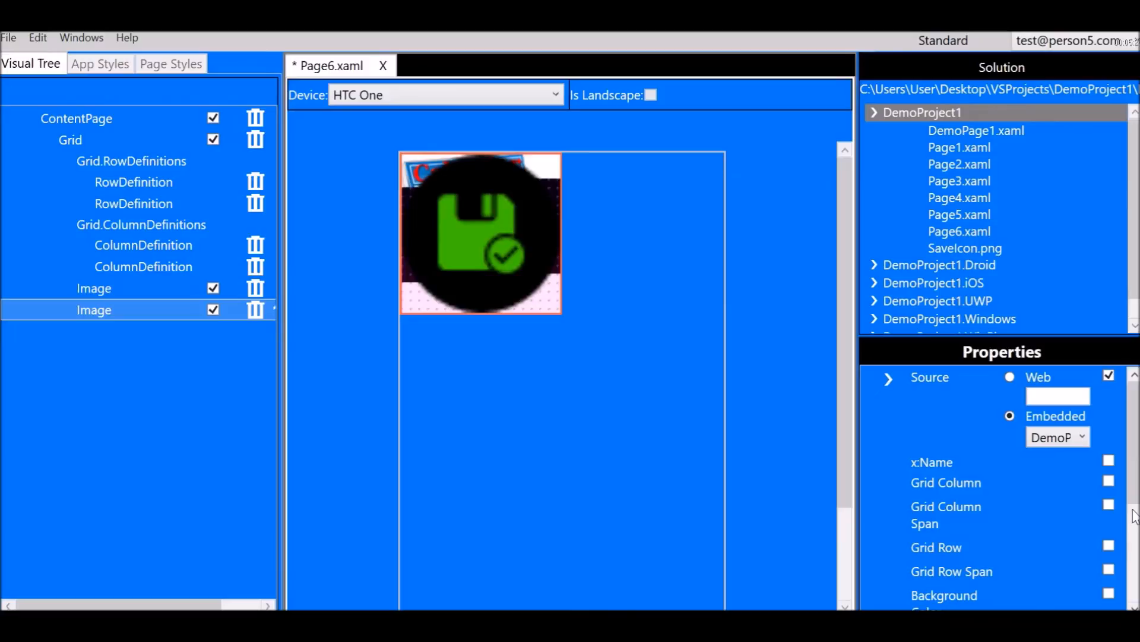
click(1108, 481)
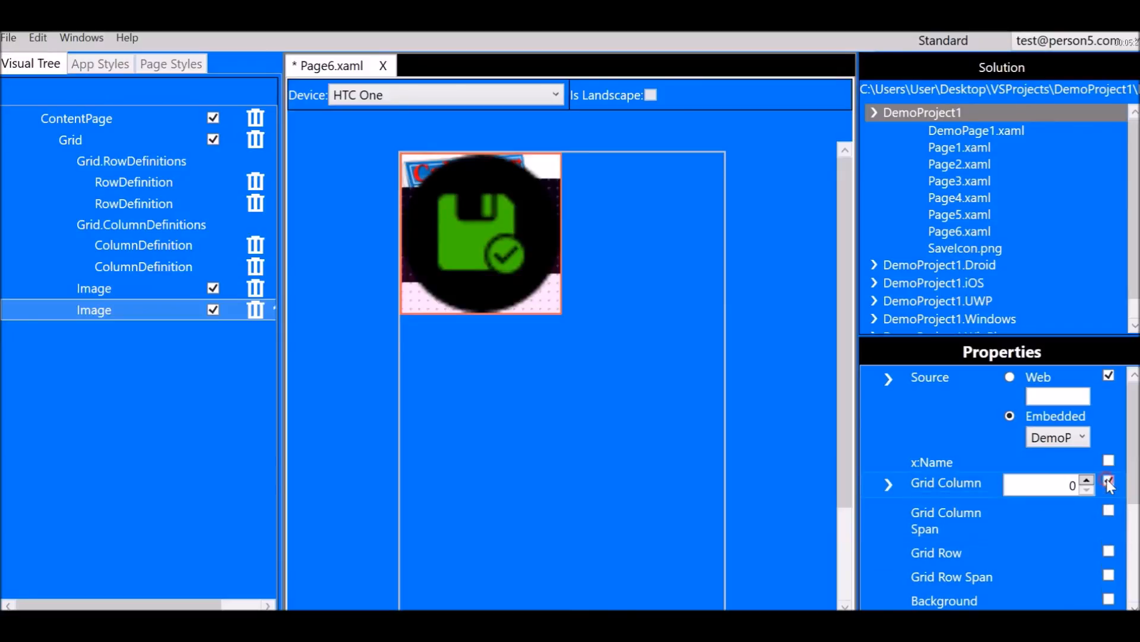
click(1091, 480)
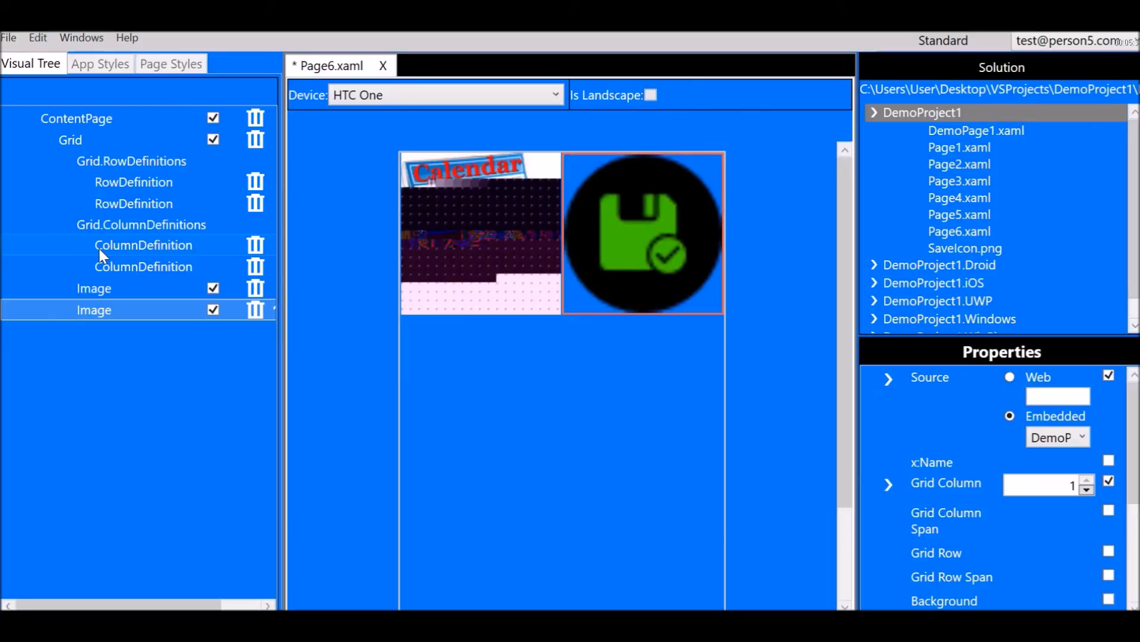
Step: Delete the Image that shows the web-sourced calendar picture from the Grid
click(101, 287)
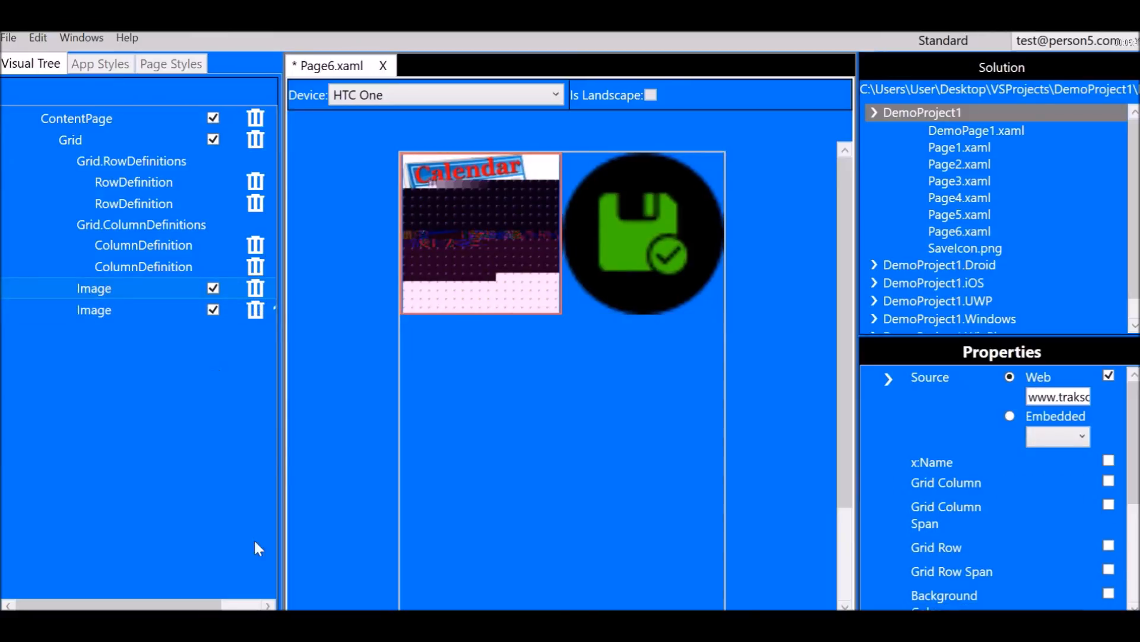
click(256, 289)
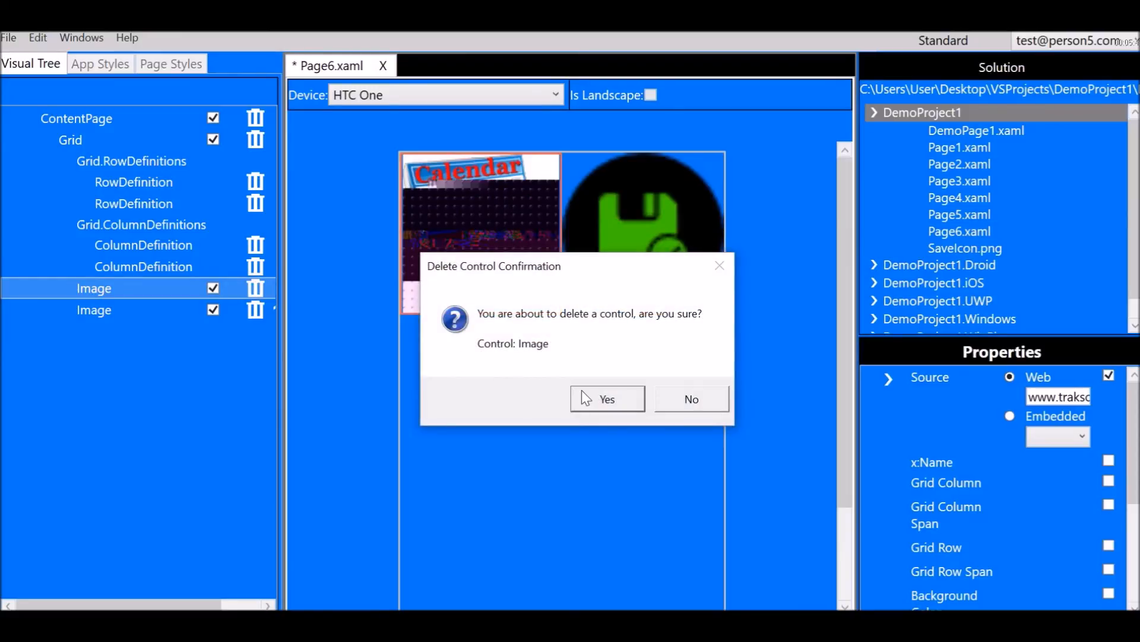
click(607, 401)
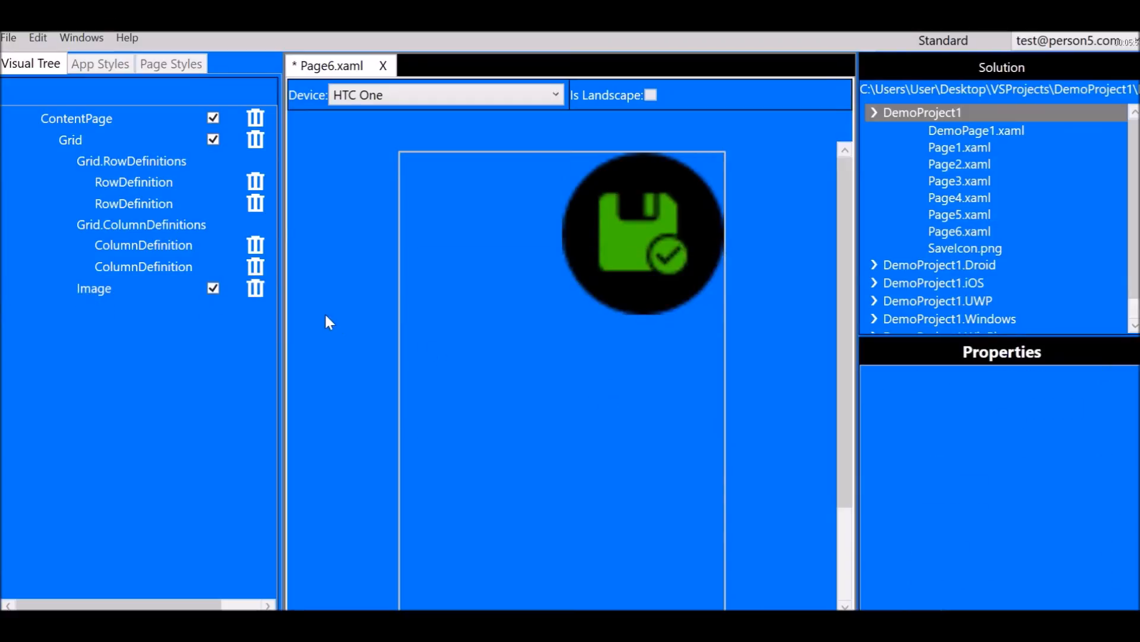
Step: Add another Image view to the Grid alongside the save icon
click(66, 139)
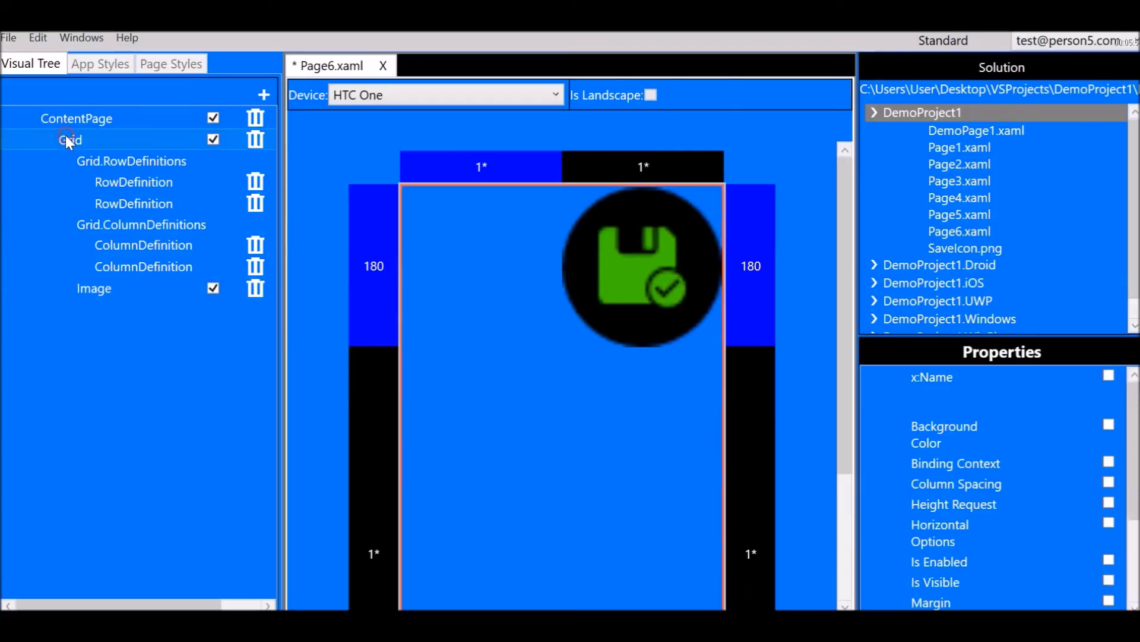
click(262, 94)
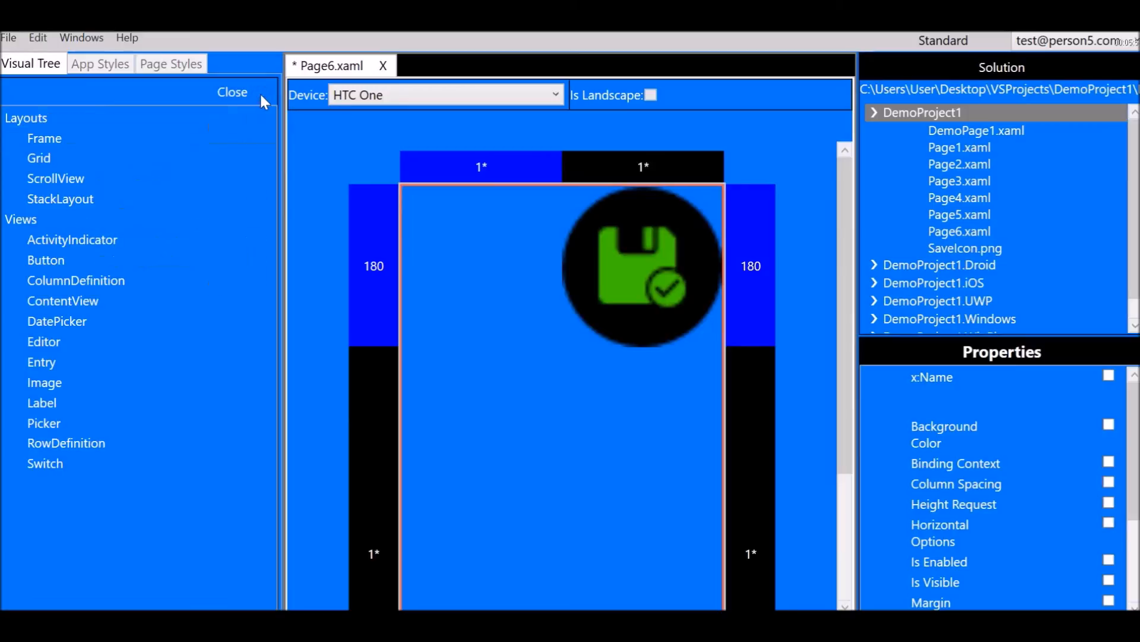
click(57, 386)
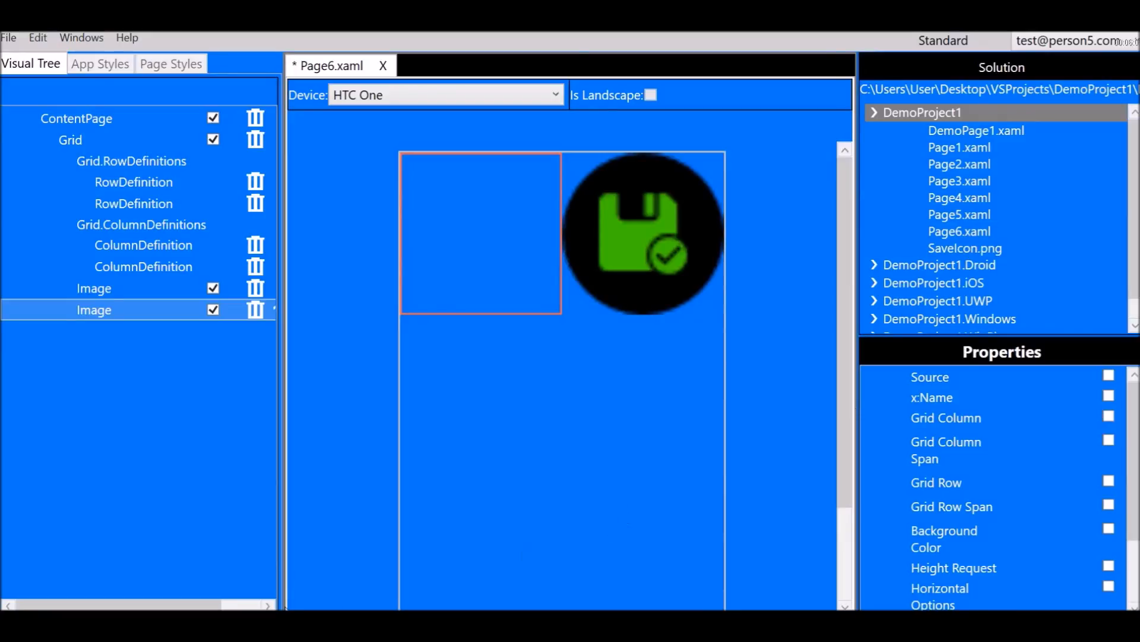
Step: Switch to File Explorer and add hamburger-silver.png from the 1A folder to DemoProject1 in the designer's solution
mouse_move(197, 623)
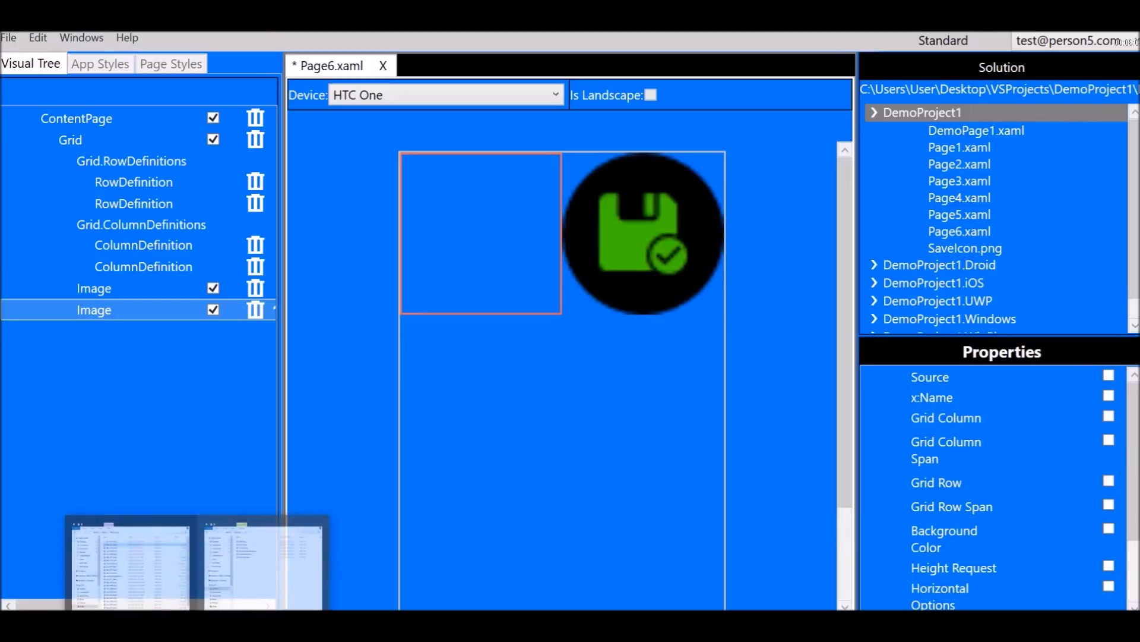
click(262, 567)
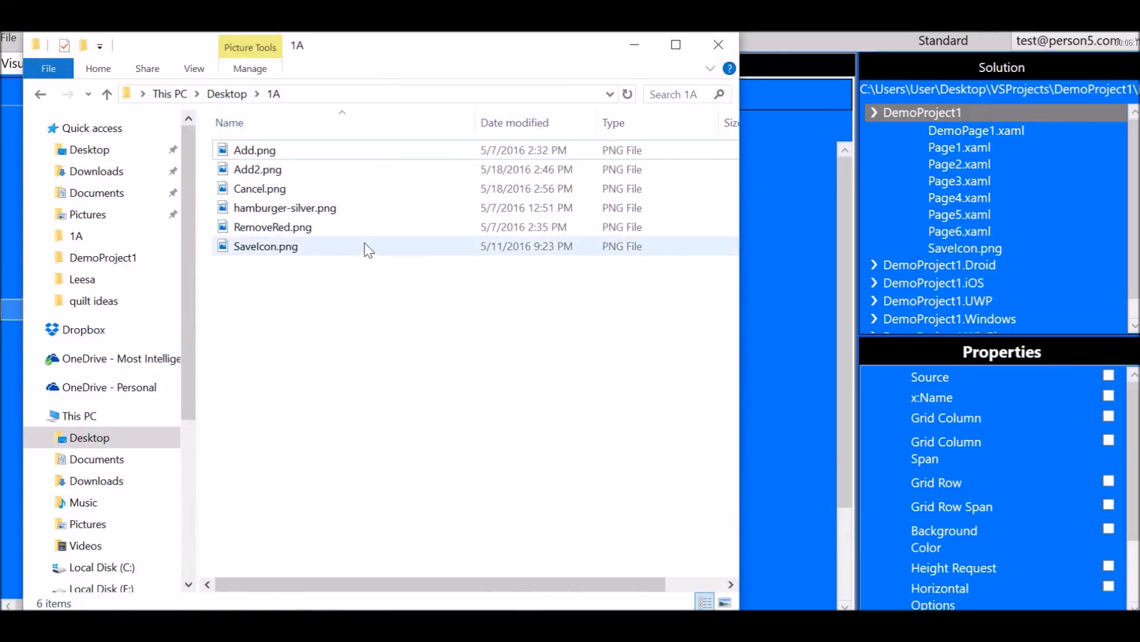
click(310, 207)
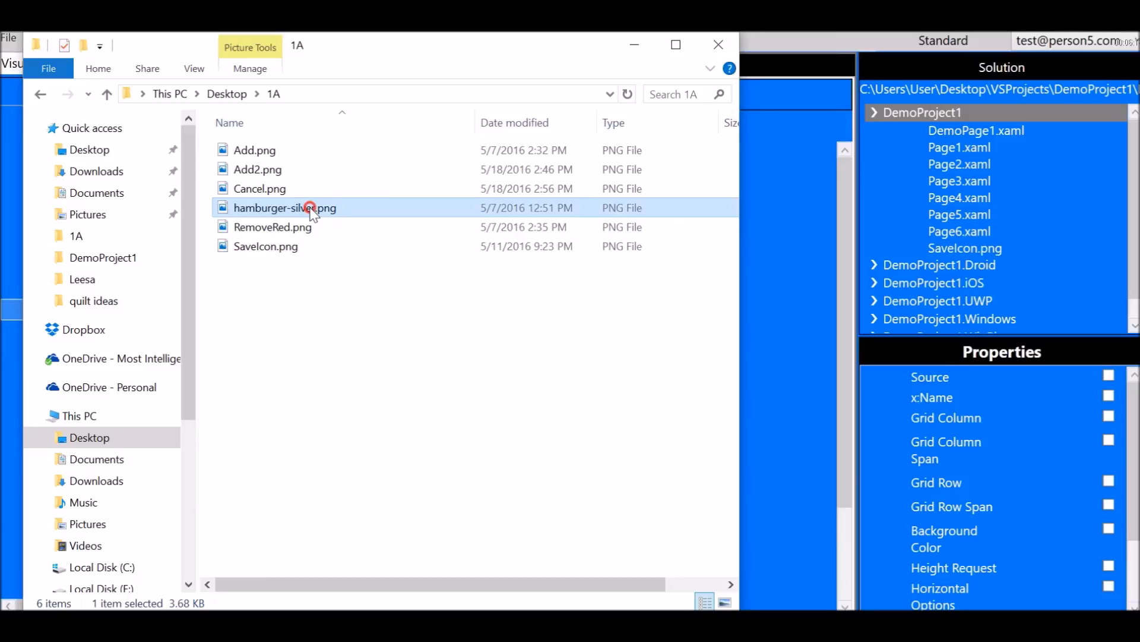
drag(310, 208, 922, 117)
click(630, 46)
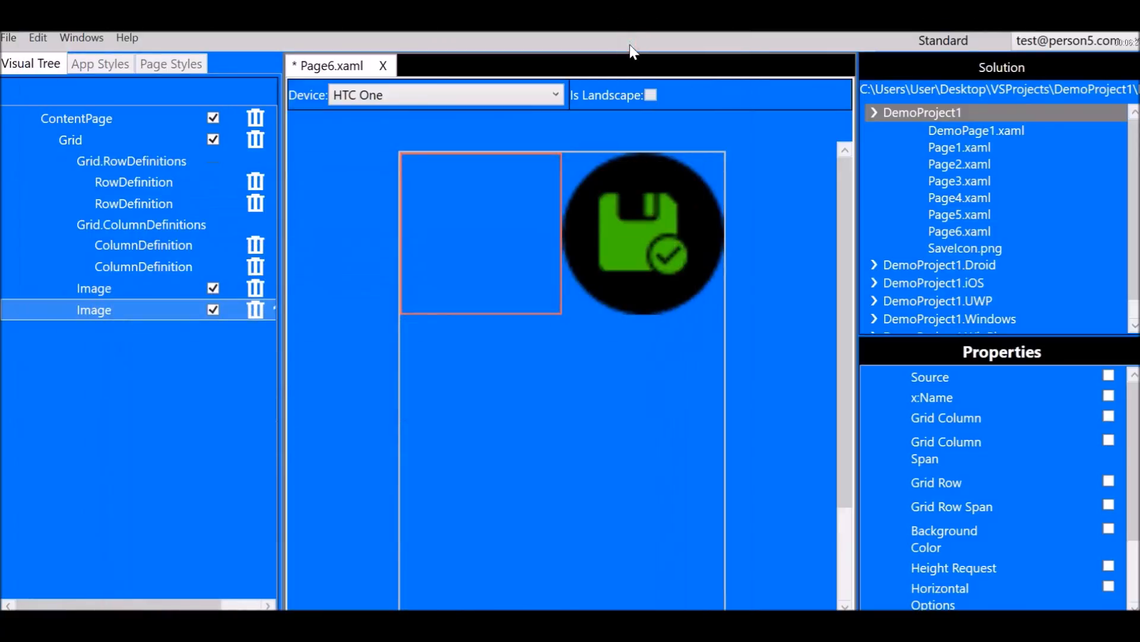
Step: Set the new Image's source to the embedded DemoProject1.hamburger-silver.png and its Grid Column to 1
click(1109, 376)
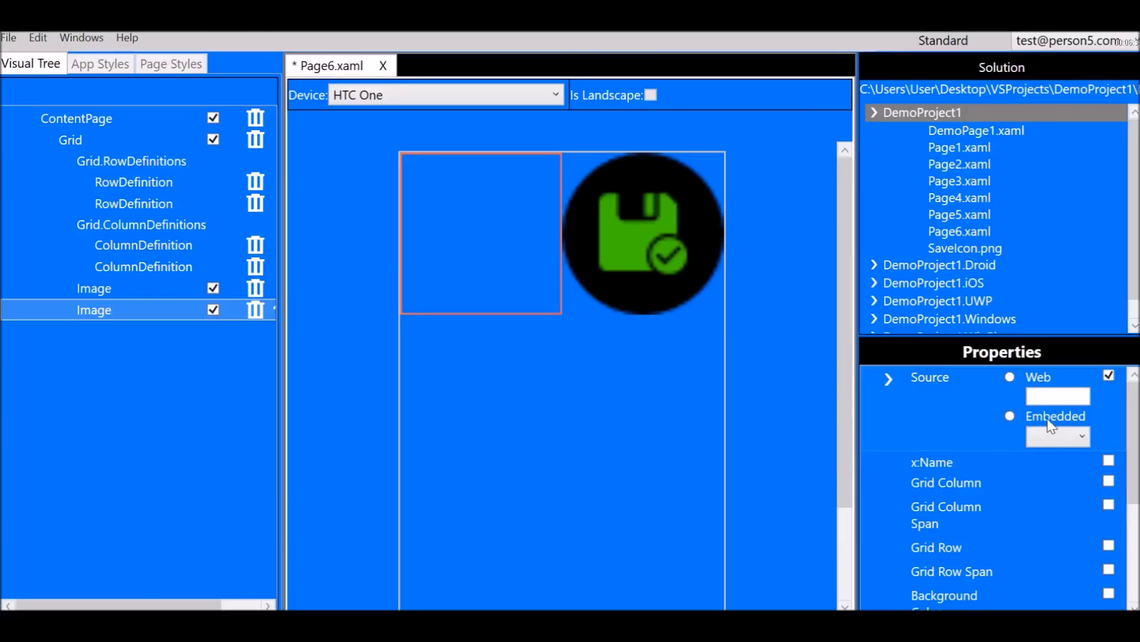
click(1081, 436)
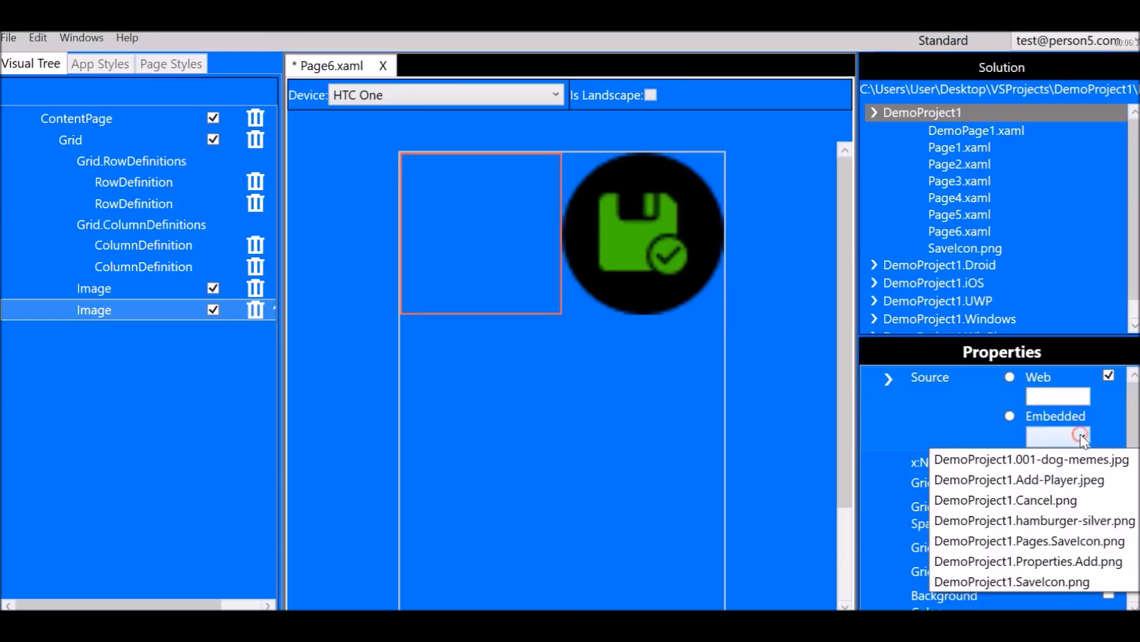
click(1064, 520)
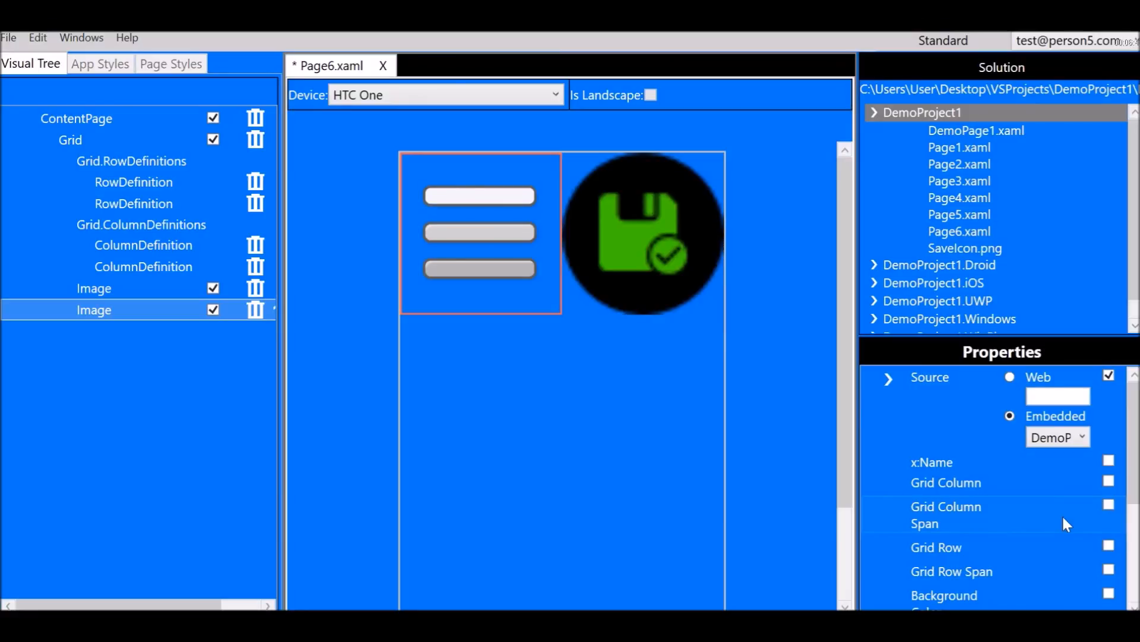
click(1110, 483)
click(1091, 480)
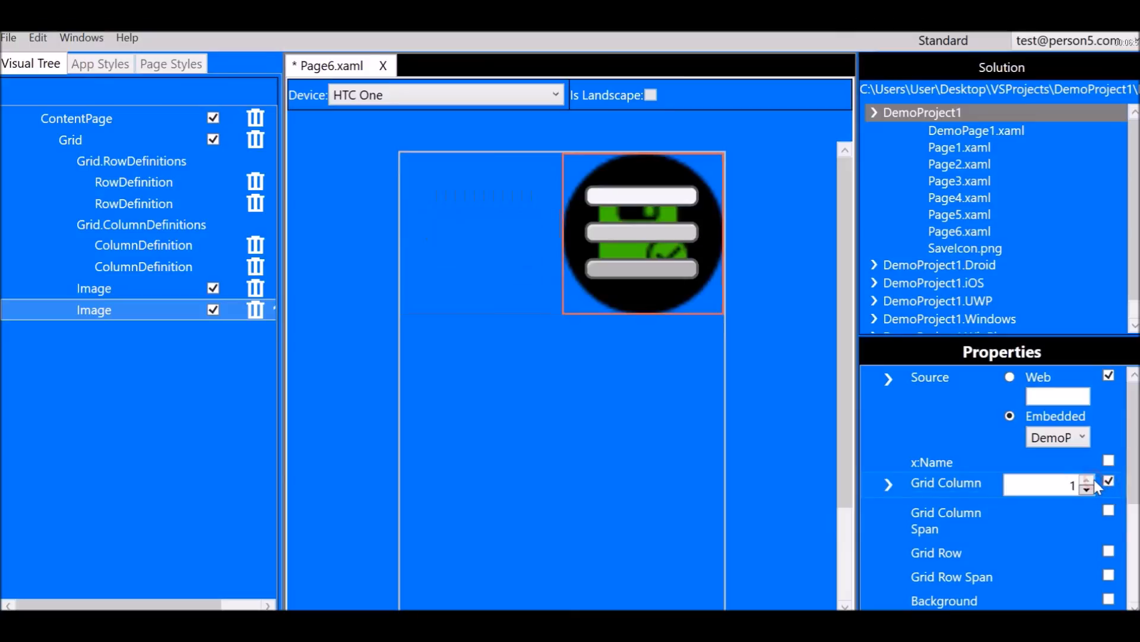
Step: Set the hamburger Image's Grid Column to 0, enable its Grid Row, try row 1 and return it to row 0
click(1088, 489)
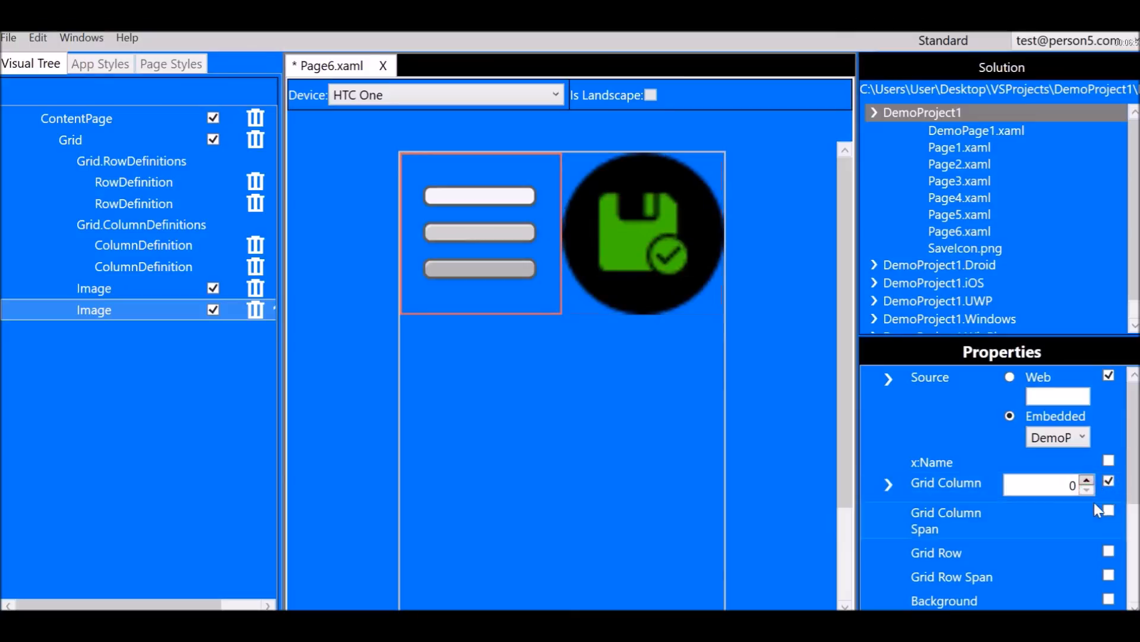
click(1109, 551)
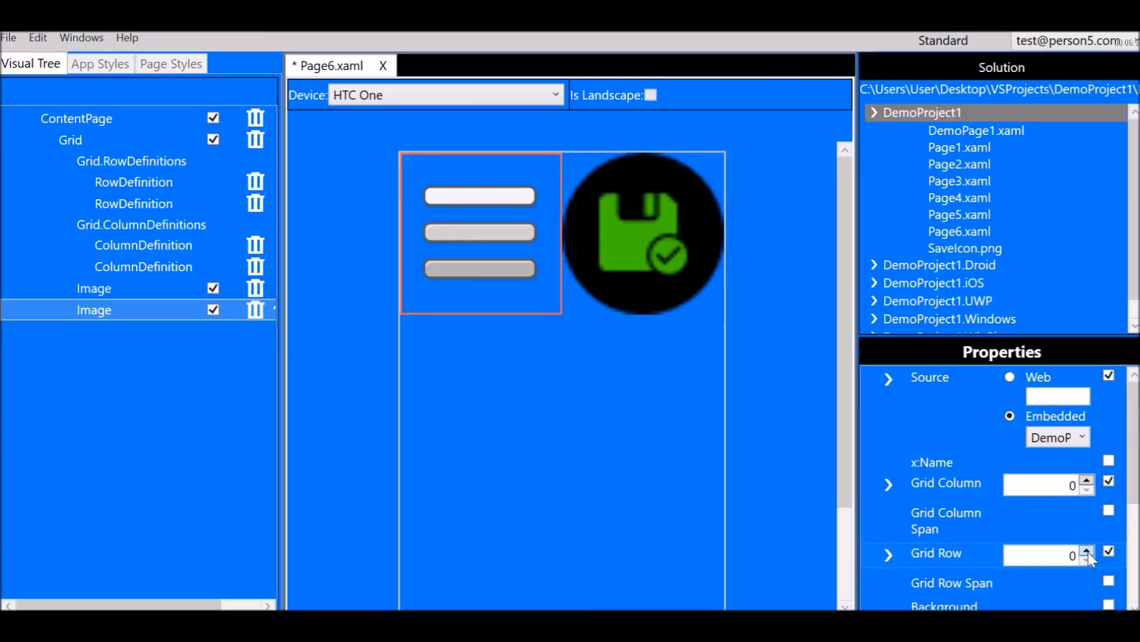
click(1086, 550)
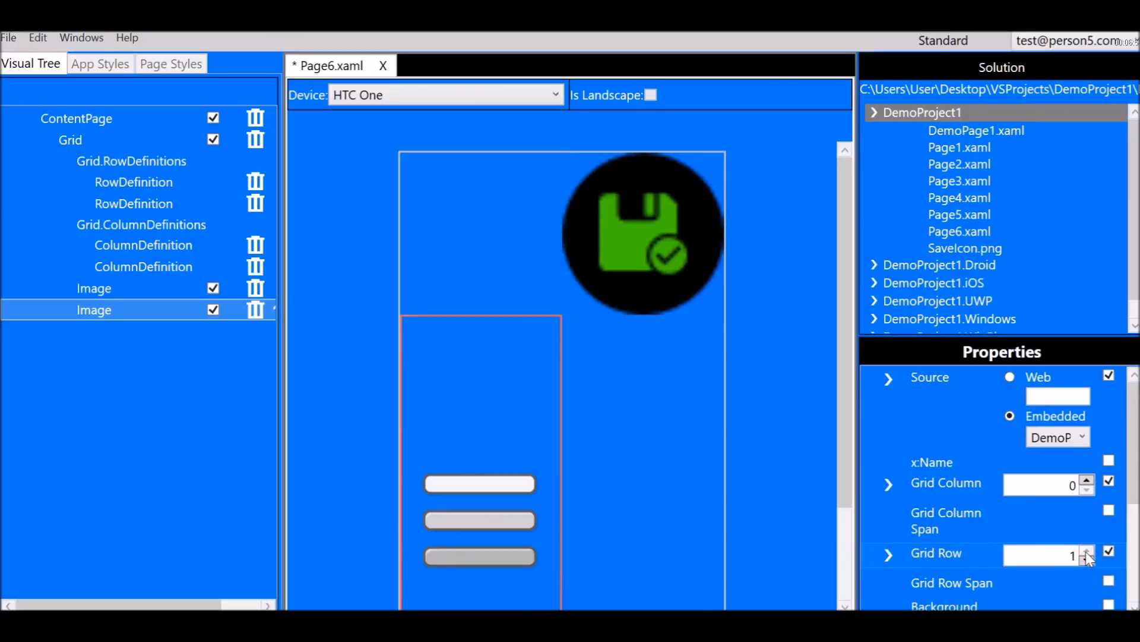
click(1087, 559)
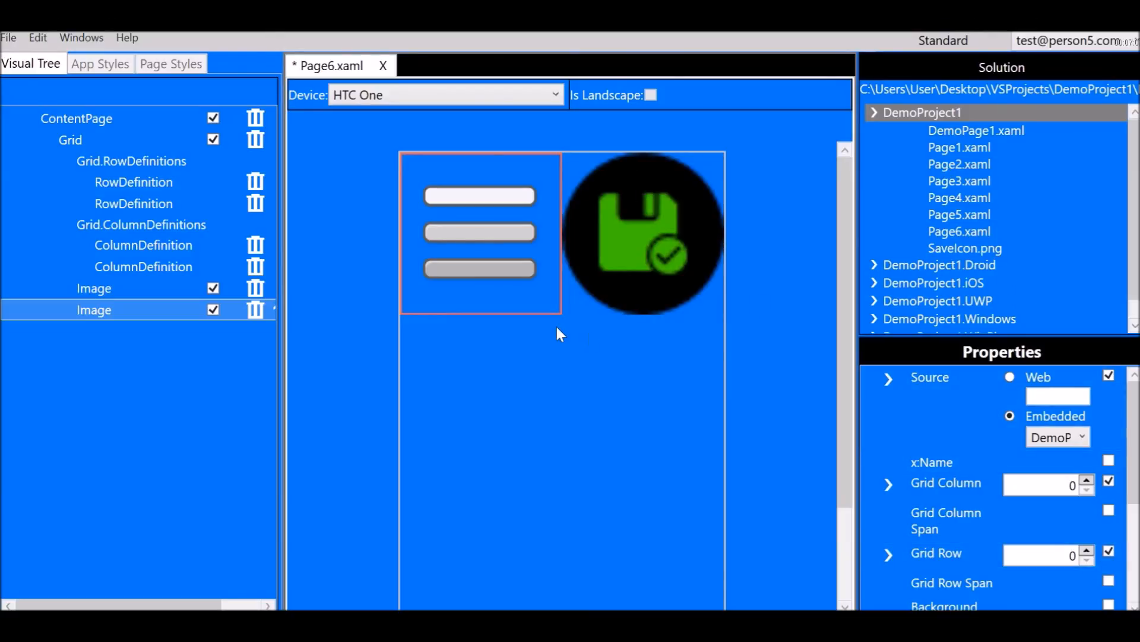
right_click(932, 114)
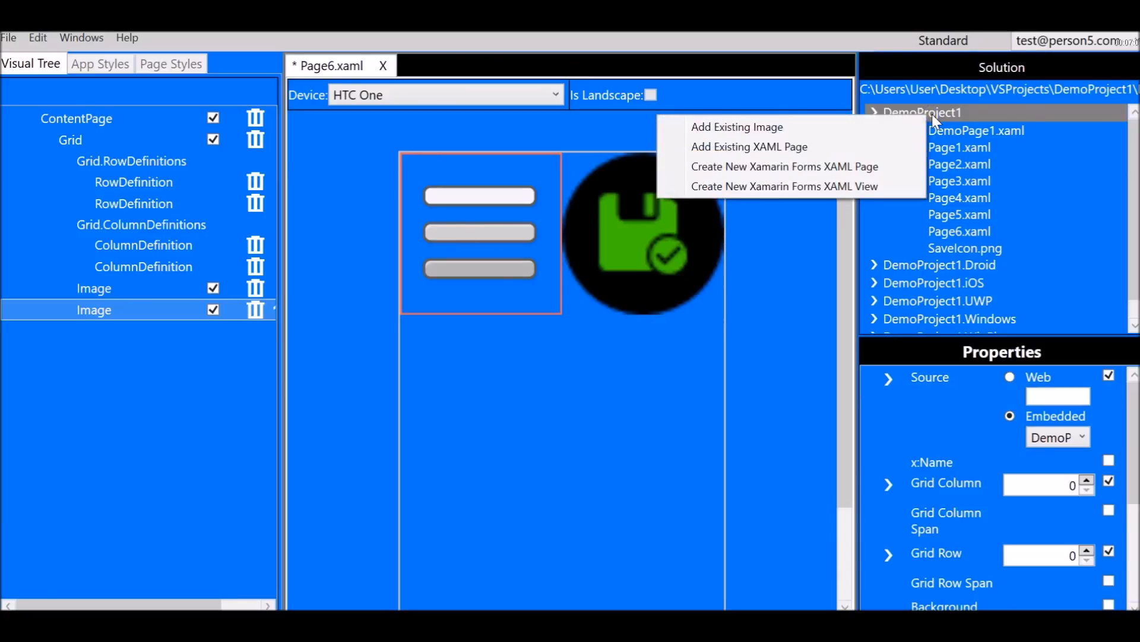
click(932, 114)
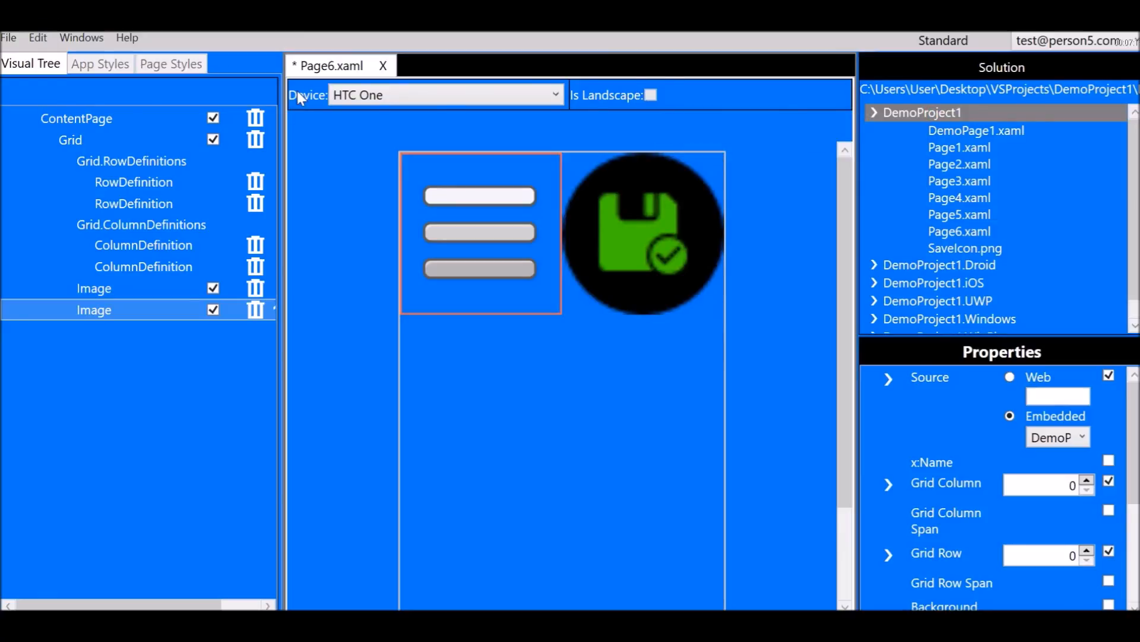
click(127, 38)
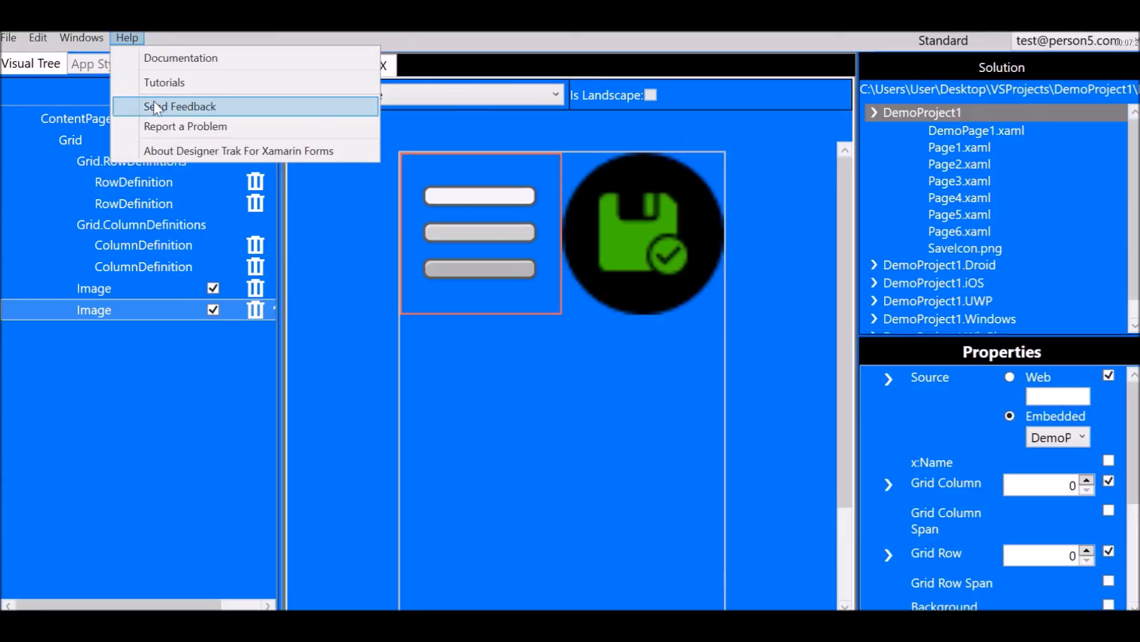
click(326, 38)
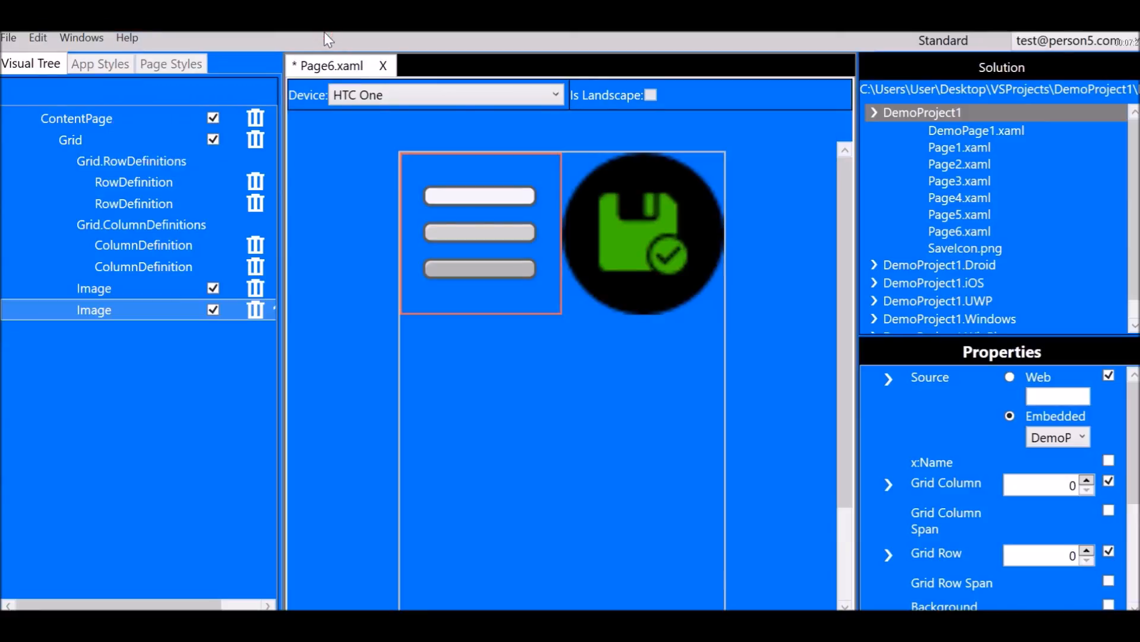